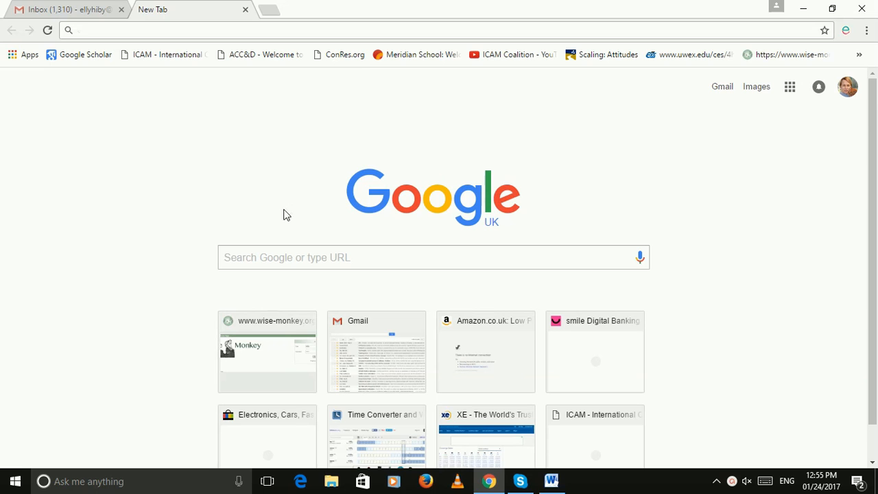
Search the web for "my maps" and open the Google My Maps site.
text(my maps)
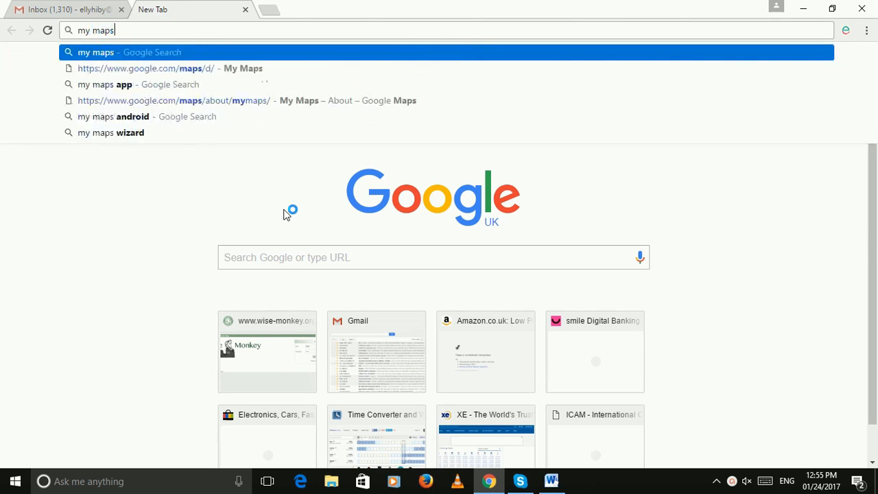
key(Return)
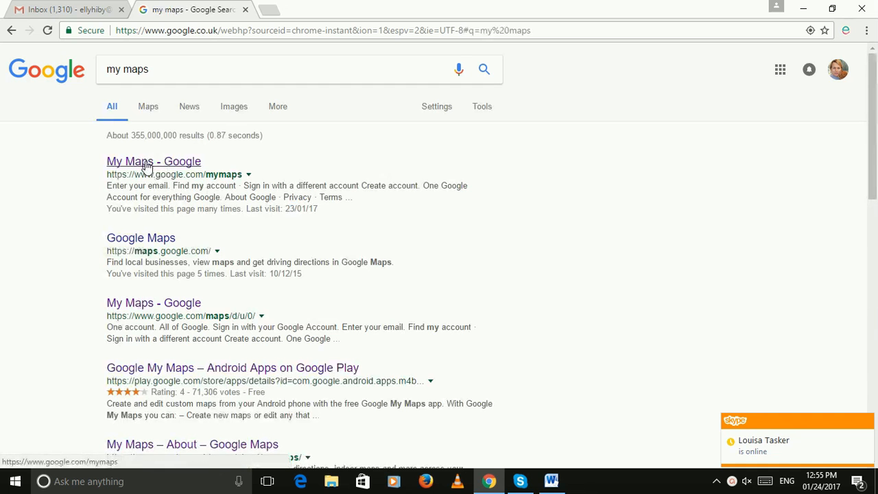
click(146, 164)
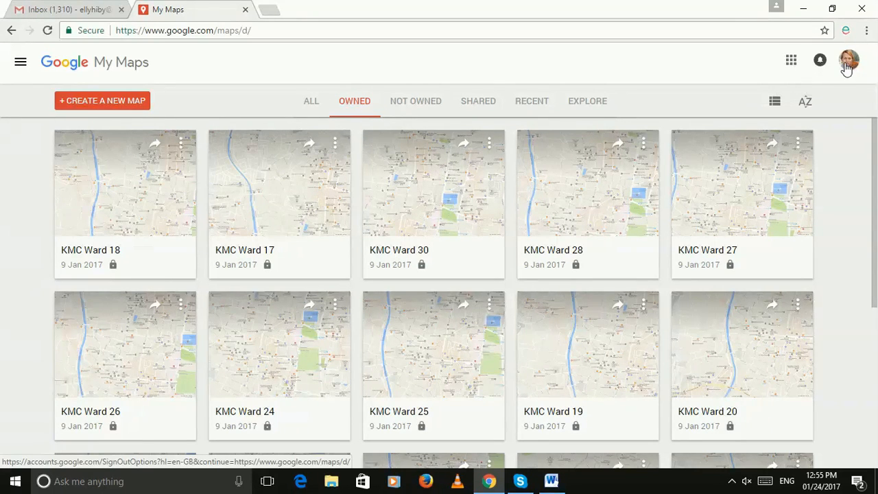
Check which Google account is signed in and create a new map.
click(847, 64)
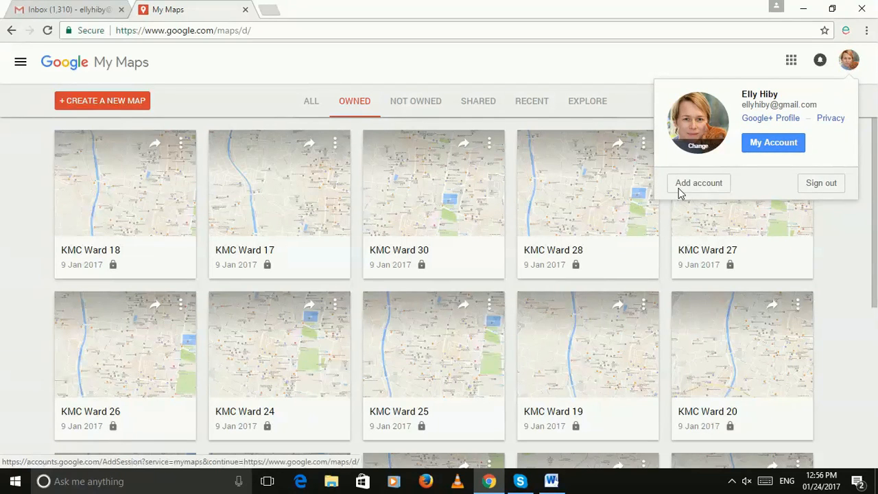
click(850, 60)
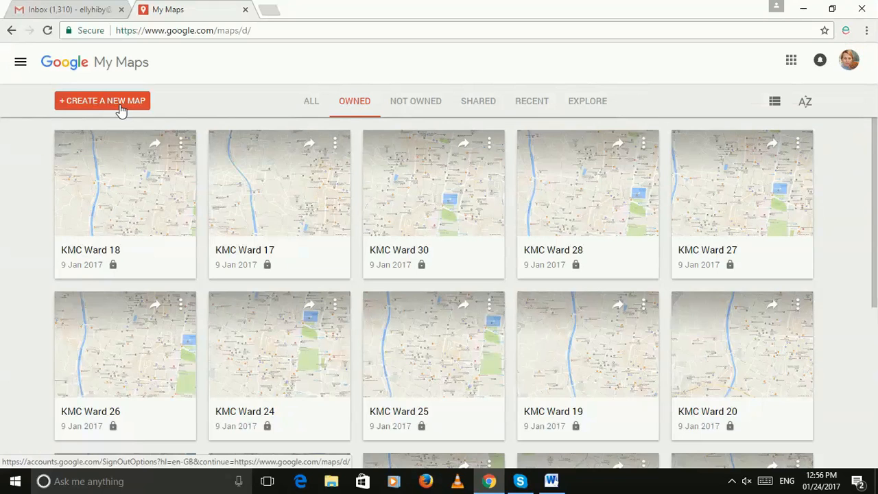
click(84, 104)
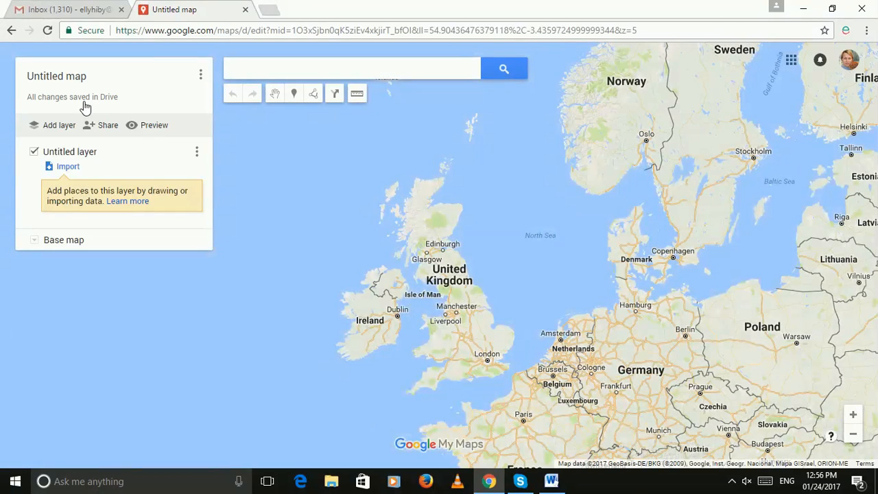
Import Ward 12.kml from the wards folder inside Dropbox's DogDensityKathmandu folder into the untitled layer.
click(71, 169)
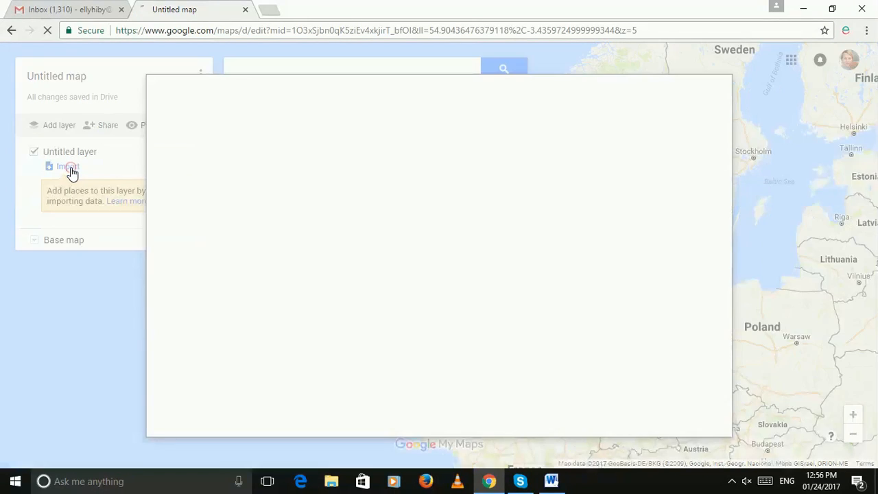
click(472, 295)
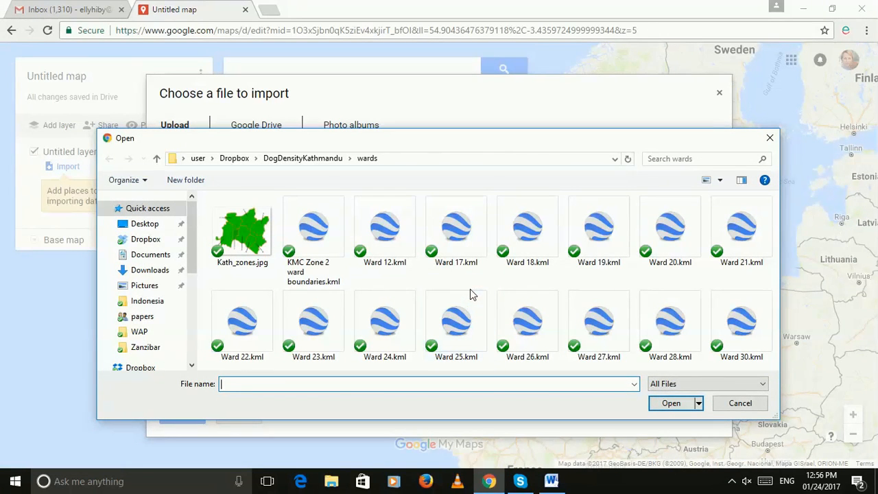
click(145, 239)
click(294, 363)
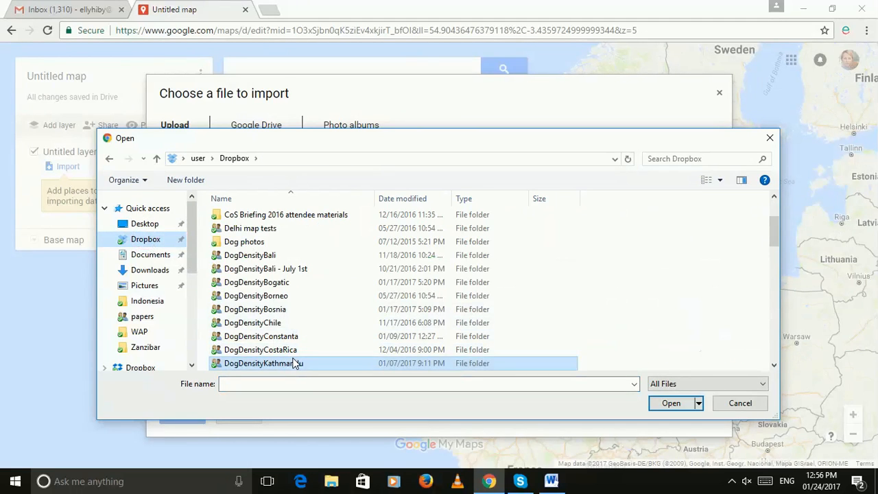
double_click(294, 363)
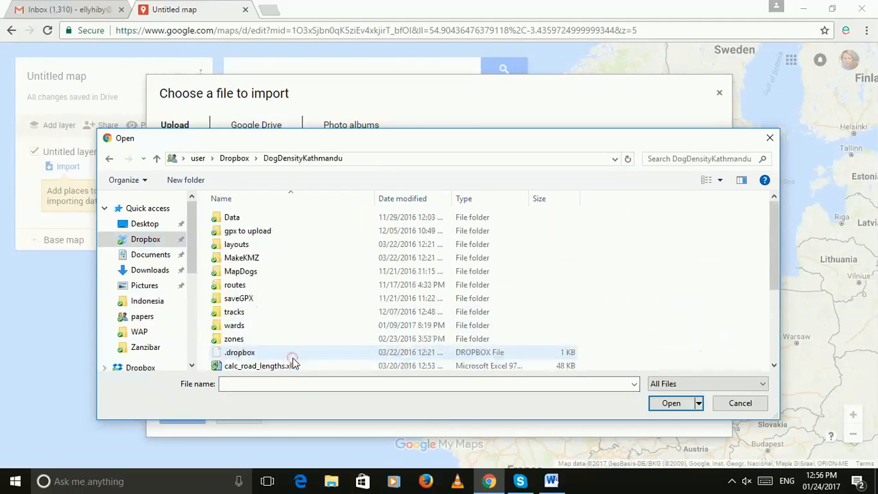
double_click(236, 326)
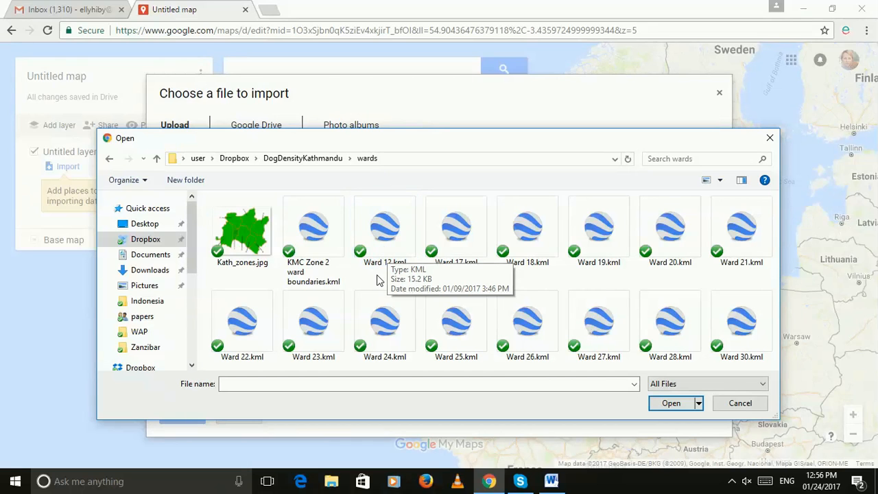
double_click(382, 248)
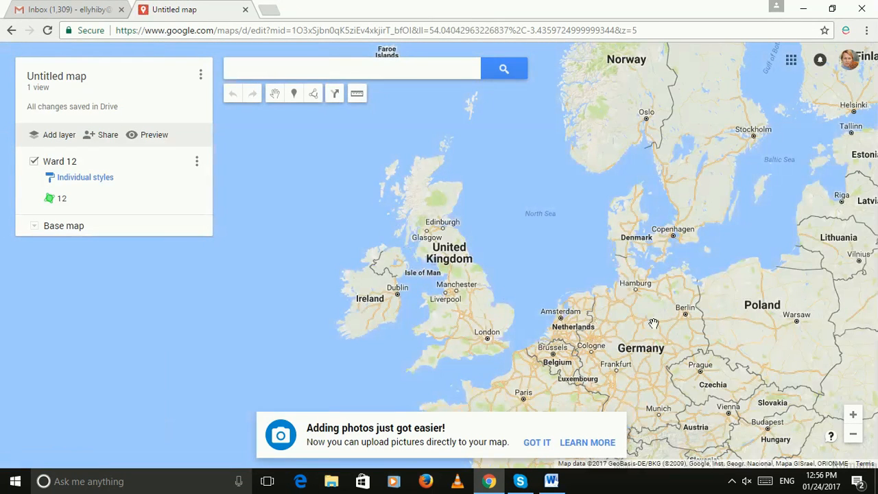
Locate the imported Ward 12 boundary in Kathmandu and examine it up close with the whole ward in view.
drag(696, 324, 157, 225)
drag(655, 356, 298, 215)
drag(535, 298, 235, 182)
drag(672, 367, 473, 162)
drag(308, 281, 484, 357)
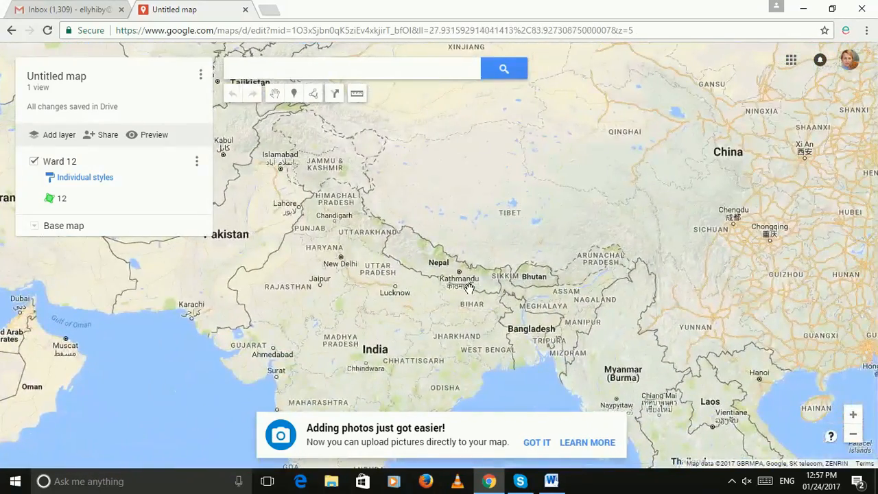
scroll(459, 282, up, 2)
scroll(458, 282, up, 2)
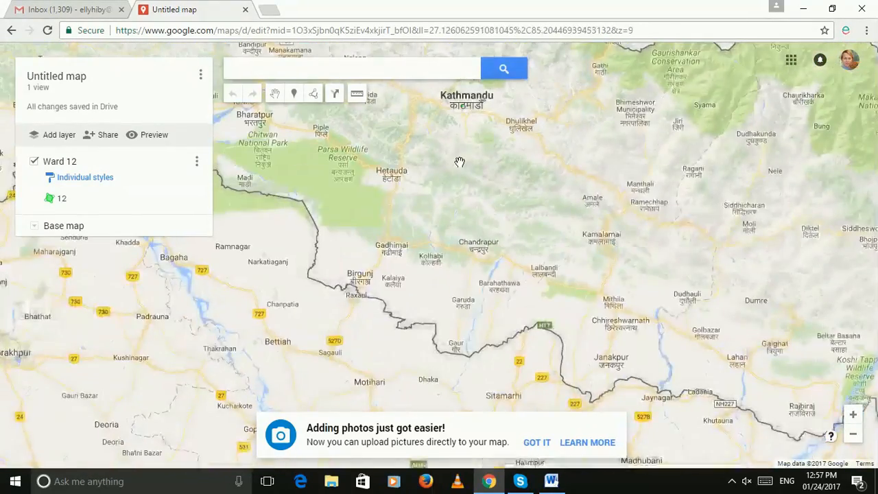
drag(456, 145, 413, 373)
scroll(432, 343, up, 2)
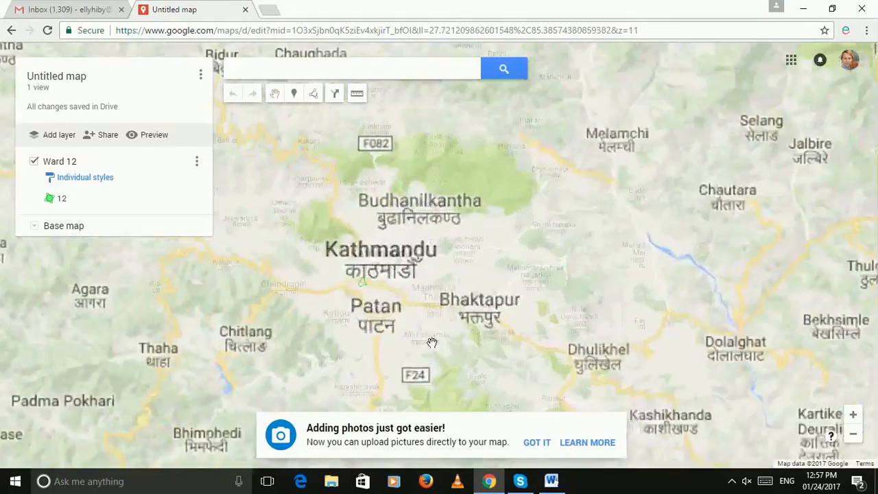
drag(377, 291, 450, 256)
scroll(450, 259, up, 4)
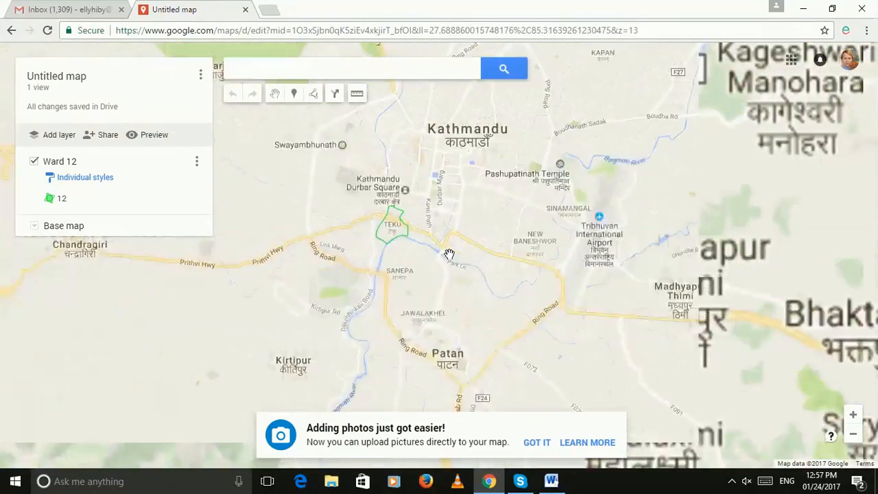
drag(330, 195, 567, 269)
scroll(567, 269, up, 1)
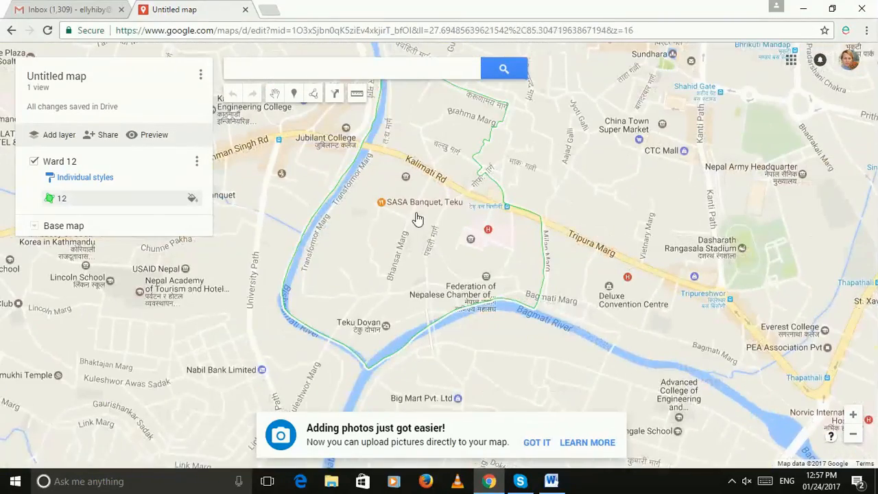
drag(426, 230, 453, 273)
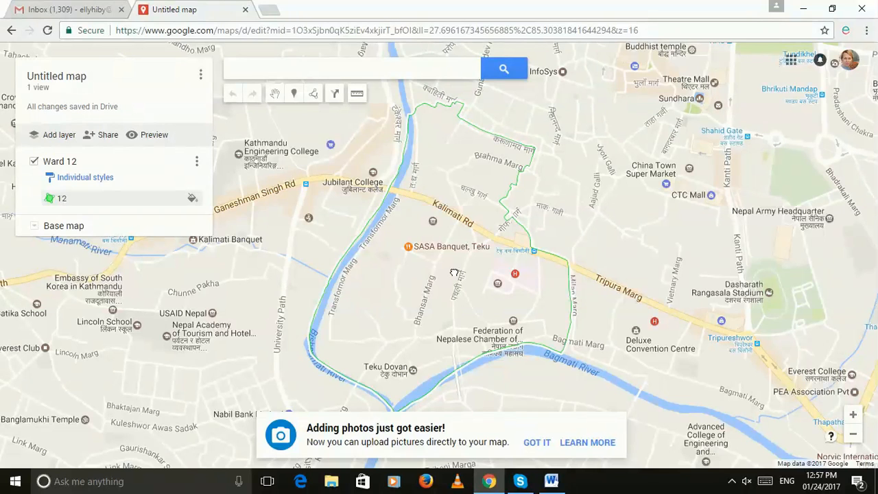
Start a walking route on Tripura Marg inside Ward 12 and trace it west through the ward's southern streets, then up Transformor Marg.
click(314, 96)
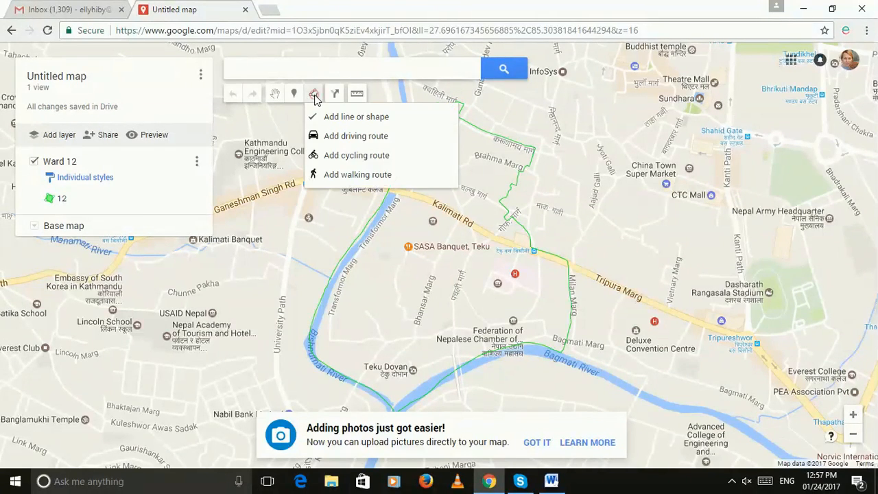
click(331, 180)
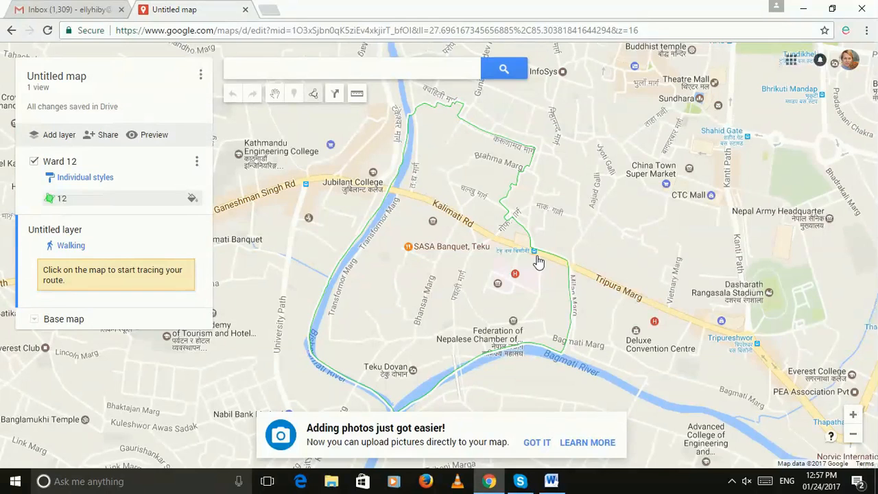
click(539, 256)
click(534, 307)
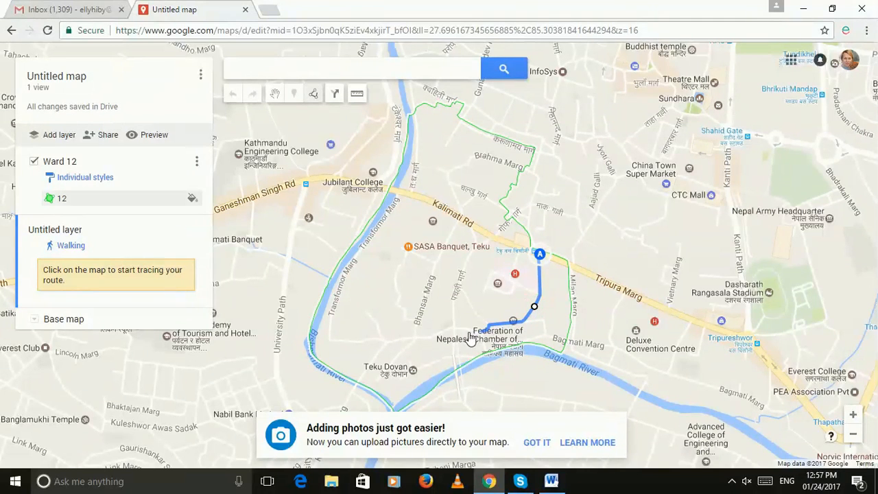
click(467, 331)
click(423, 339)
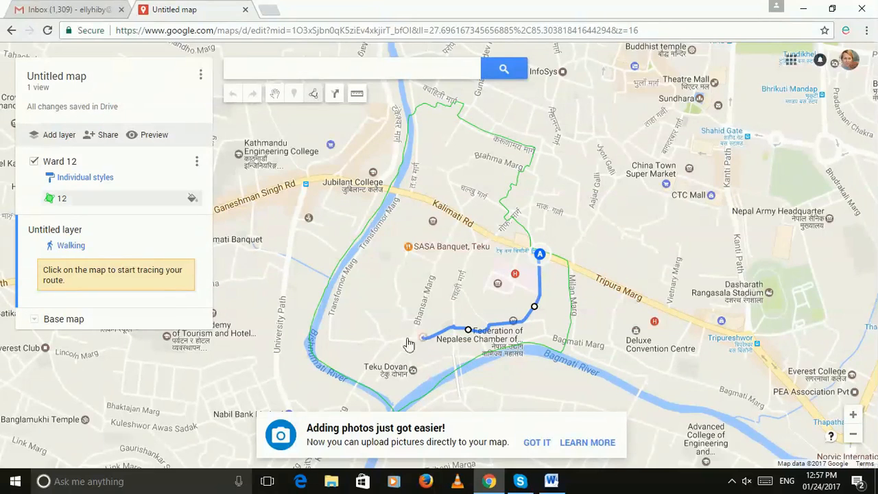
click(329, 337)
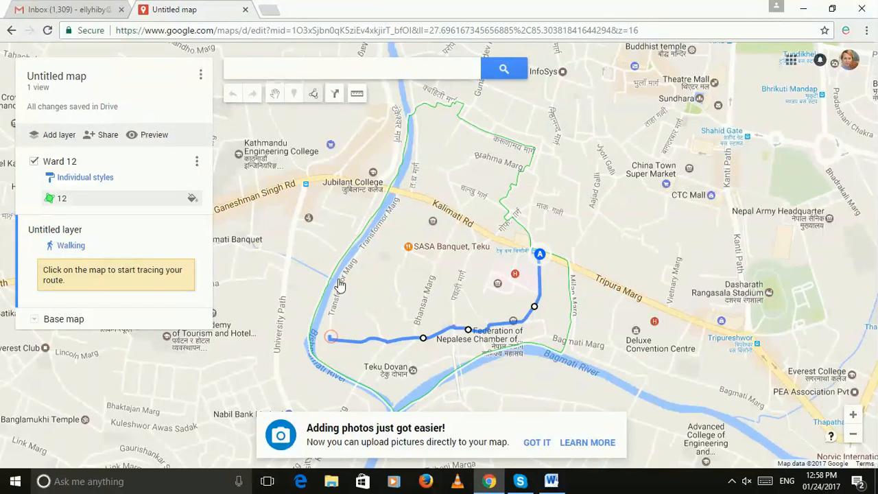
click(361, 250)
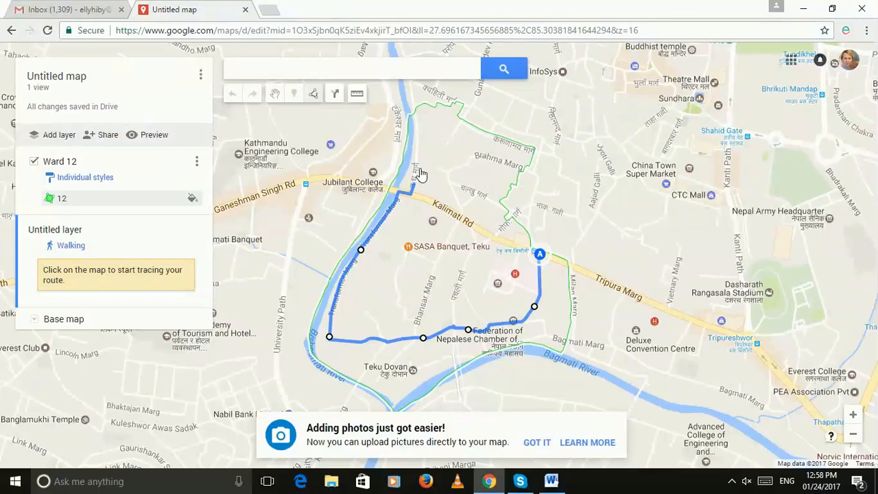
Extend the walking route around the ward's northern edge and back along Brahma Marg, then south toward Kalimati Rd.
click(414, 187)
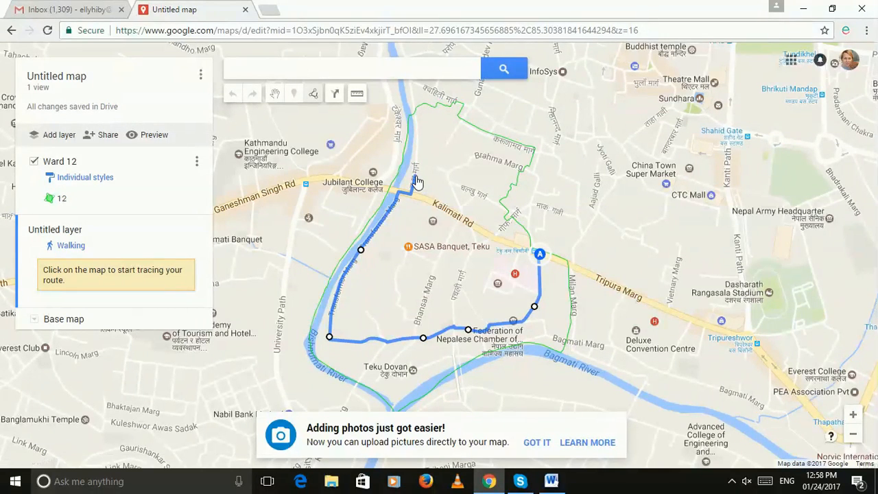
click(458, 130)
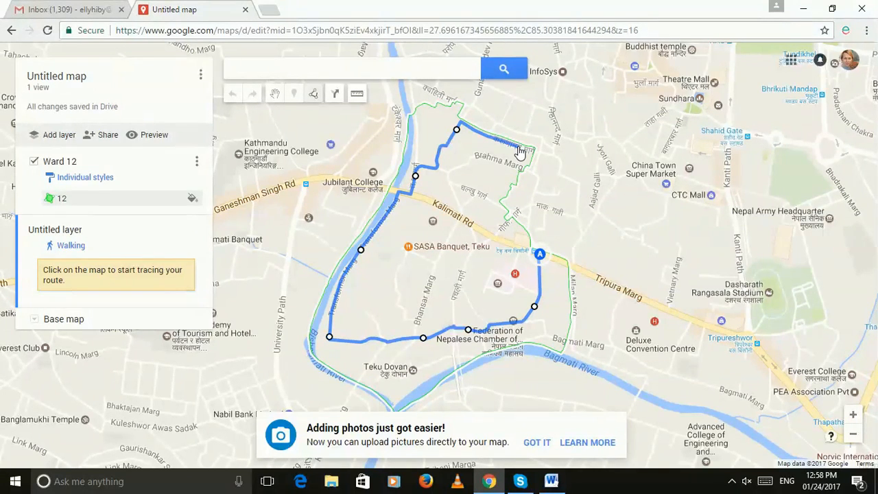
click(518, 147)
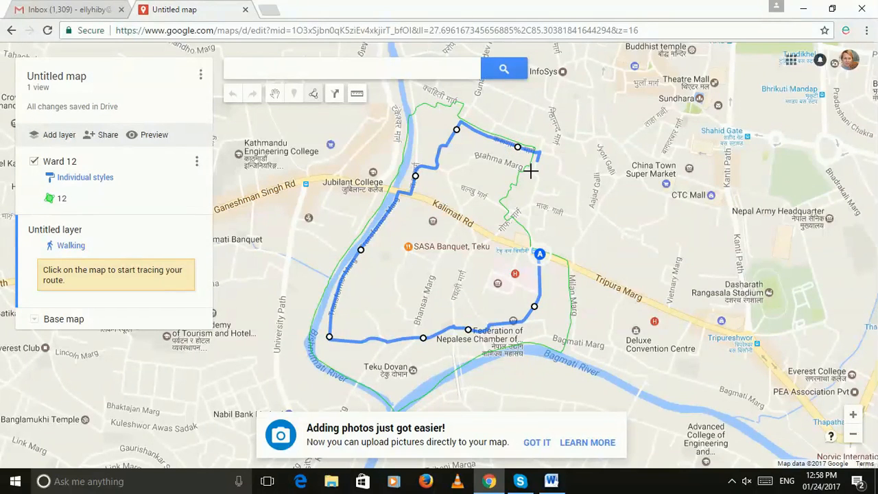
click(512, 166)
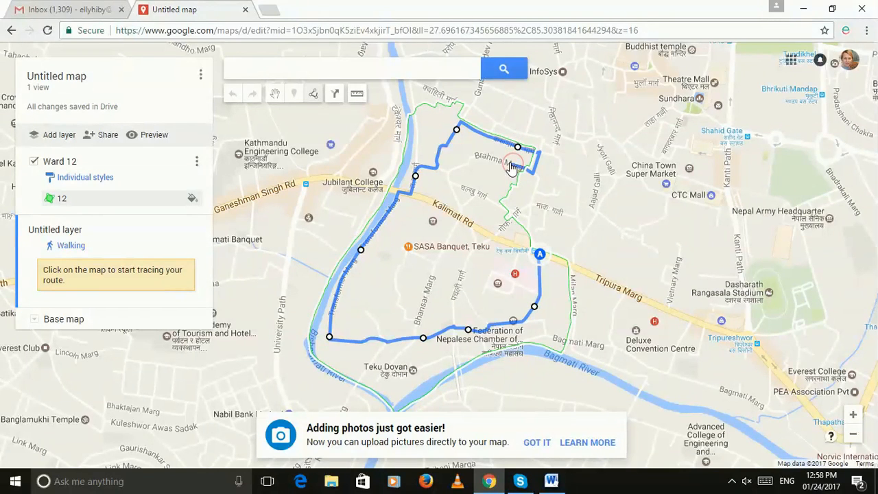
click(465, 165)
click(459, 201)
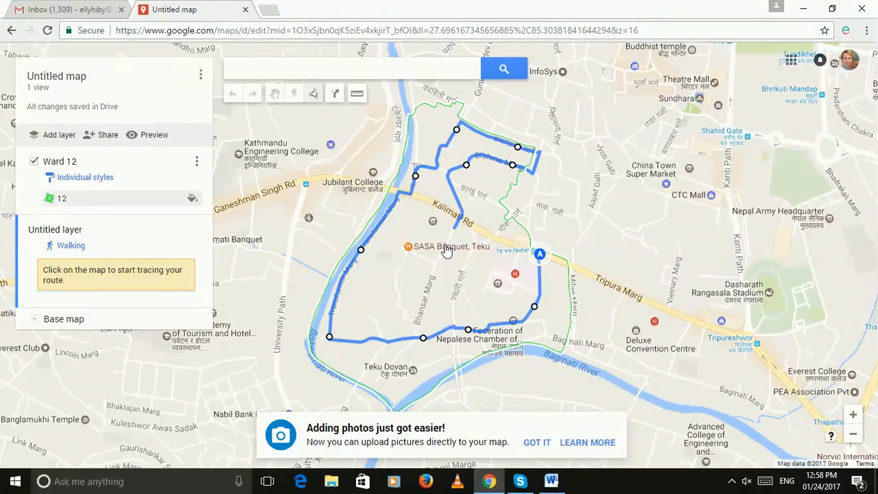
Continue the walking route across Kalimati Rd, past SASA Banquet, and down west of Bhansar Marg to the southern road.
click(446, 246)
click(418, 255)
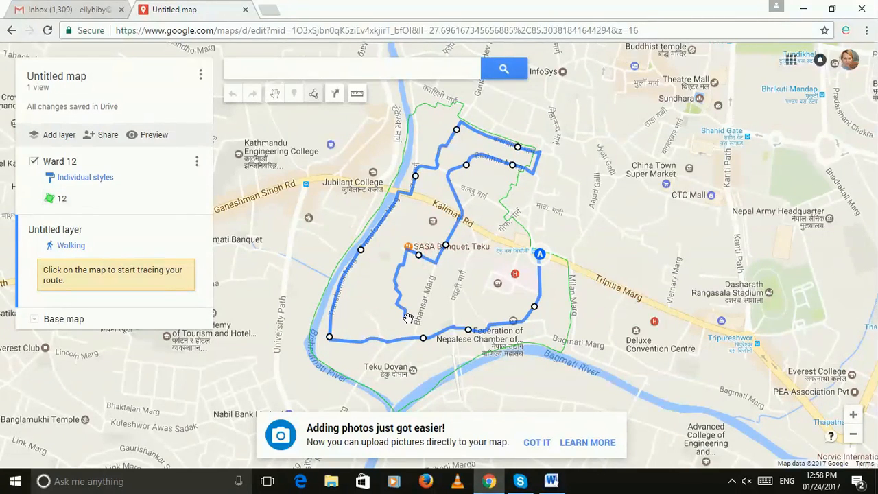
click(408, 319)
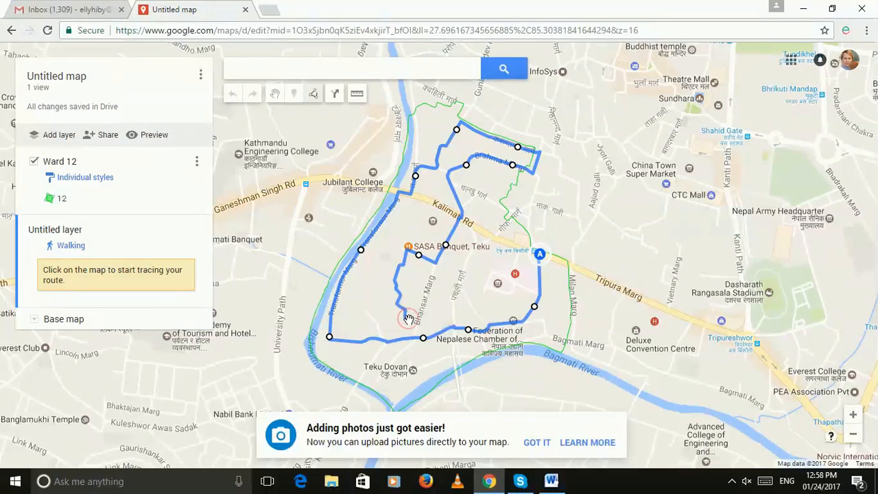
click(452, 328)
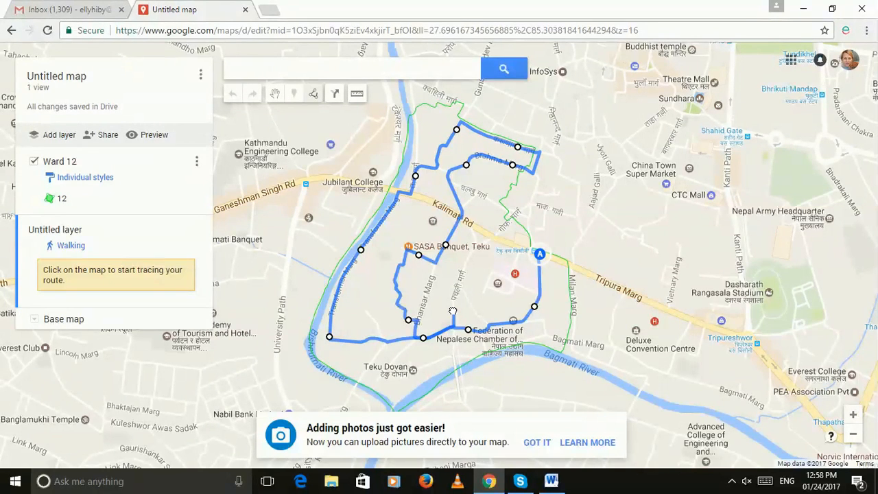
Trace the walking route back north across Kalimati Rd and finish it at Pakwahiti Marg.
click(453, 310)
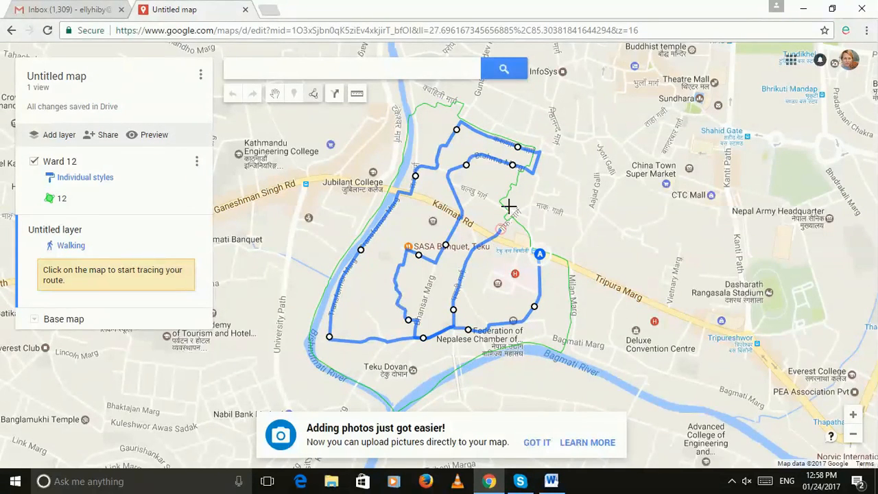
click(484, 196)
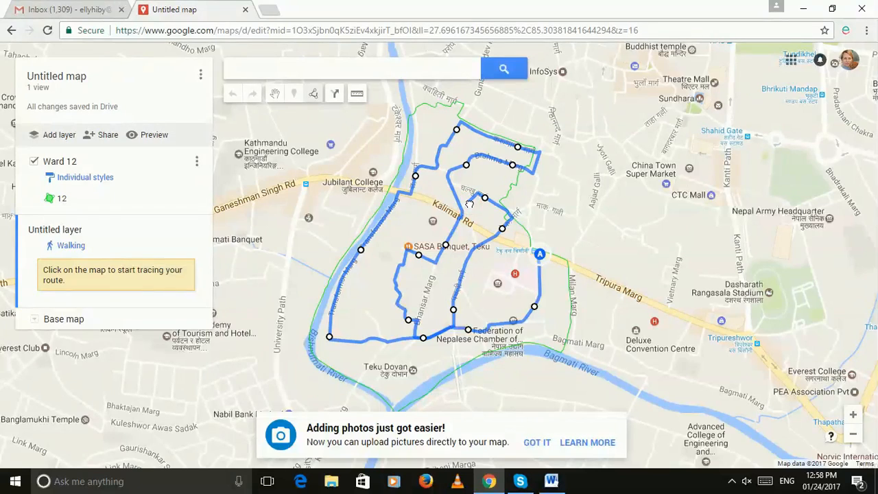
click(469, 204)
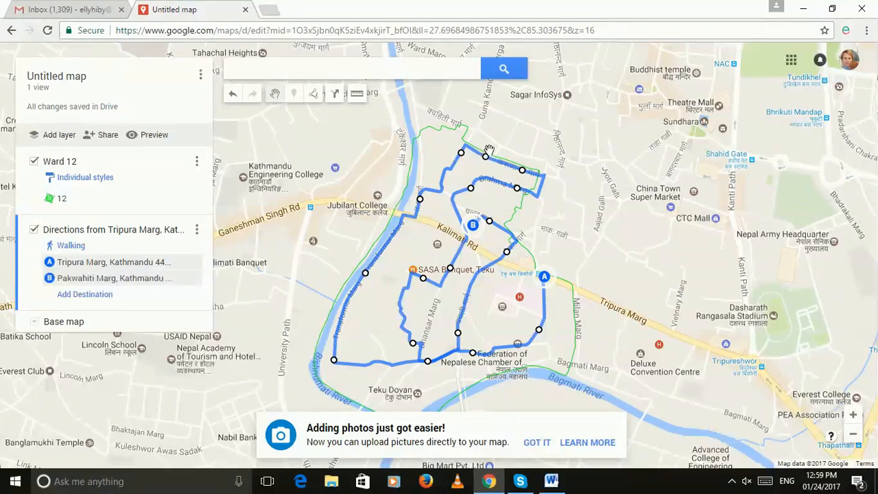
mouse_move(508, 166)
mouse_down()
mouse_move(485, 161)
mouse_move(499, 165)
mouse_up()
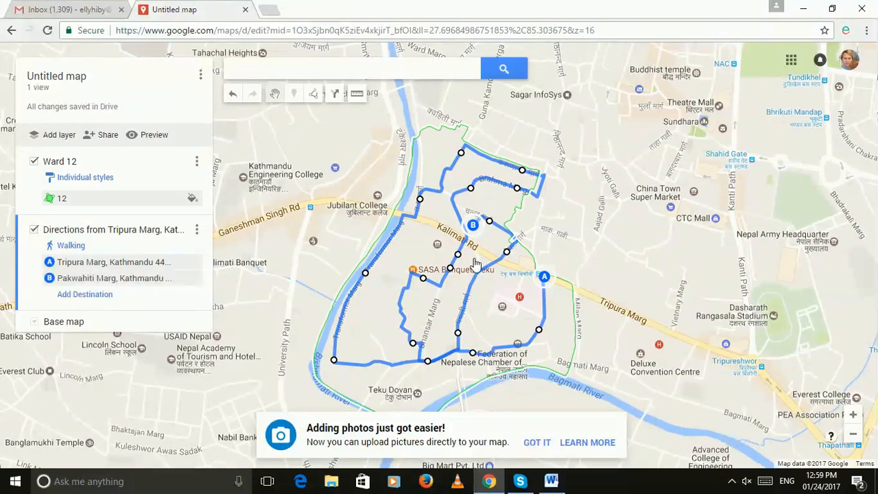
Rename the walking directions layer as "Ward 12 survey route".
click(197, 231)
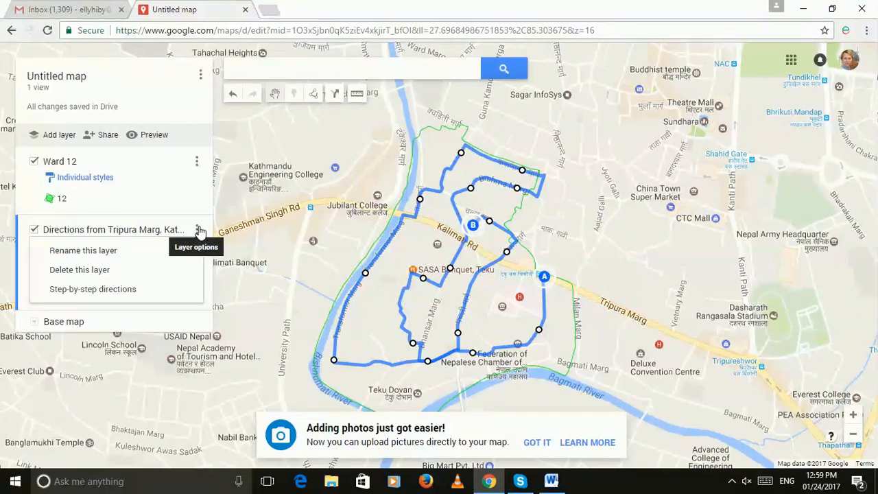
click(112, 255)
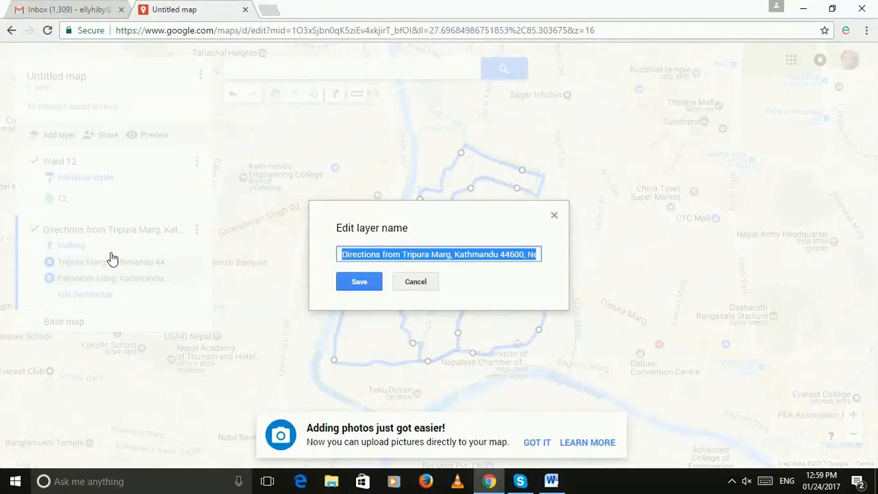
text(Ward 12 route)
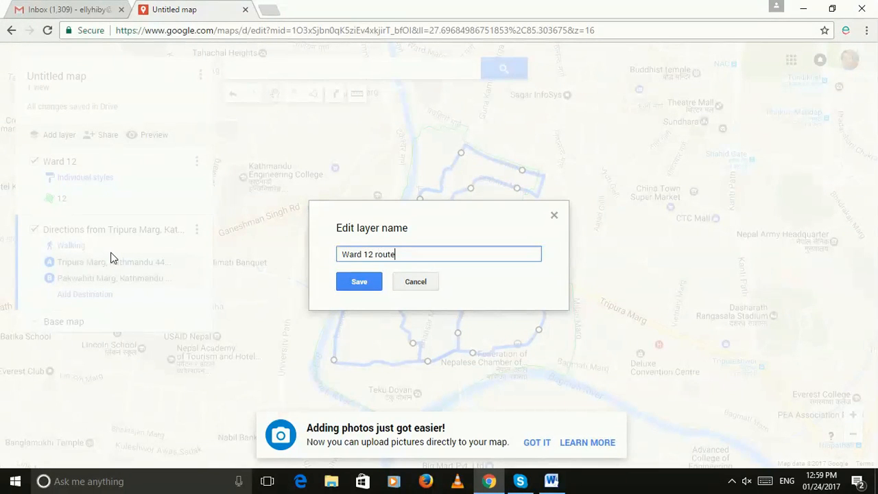
click(376, 254)
text(survey)
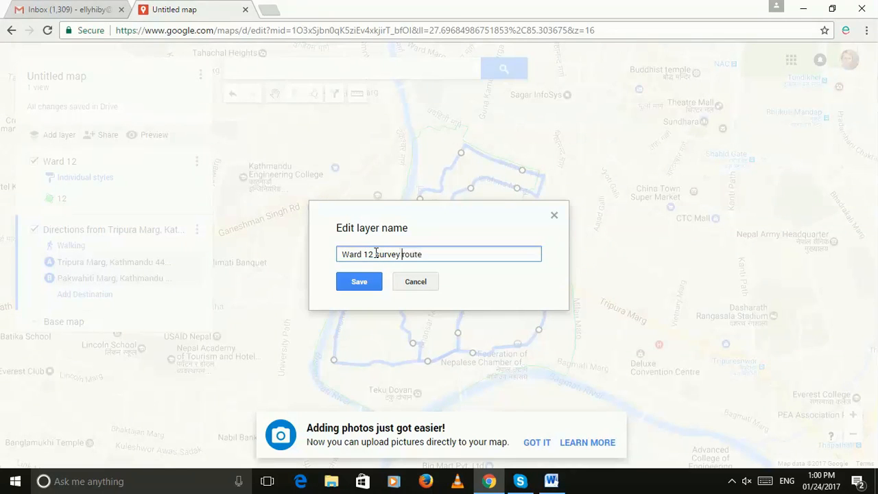
click(371, 283)
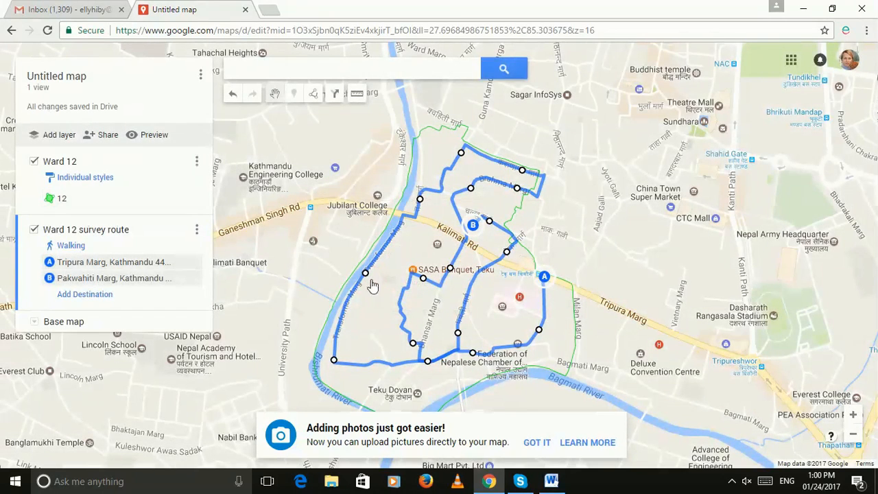
Export only the Ward 12 survey route layer and download it as a .KML file.
click(200, 75)
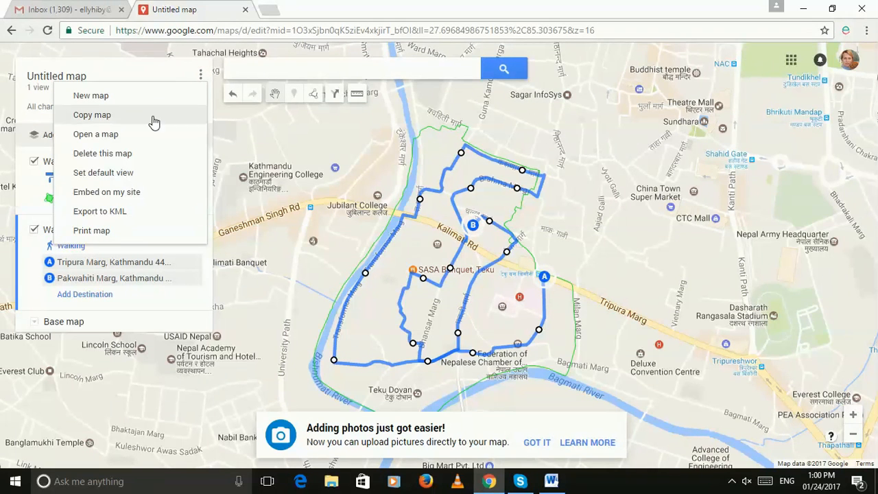
click(116, 214)
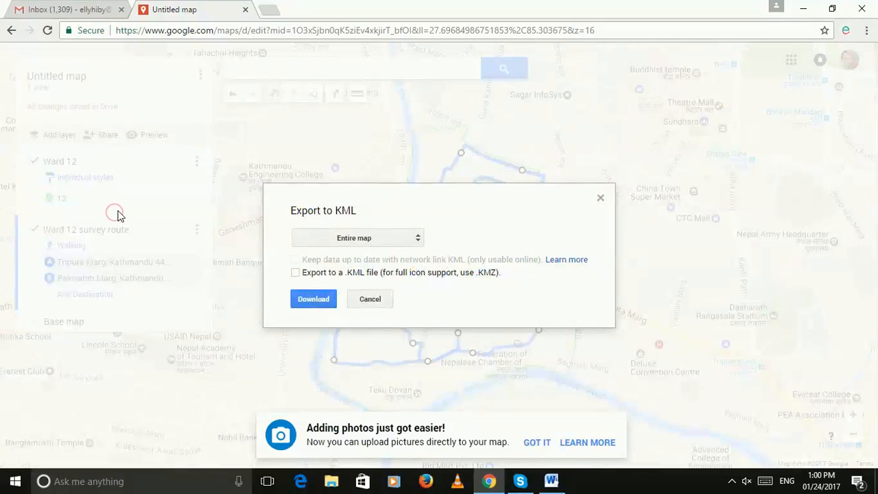
click(418, 240)
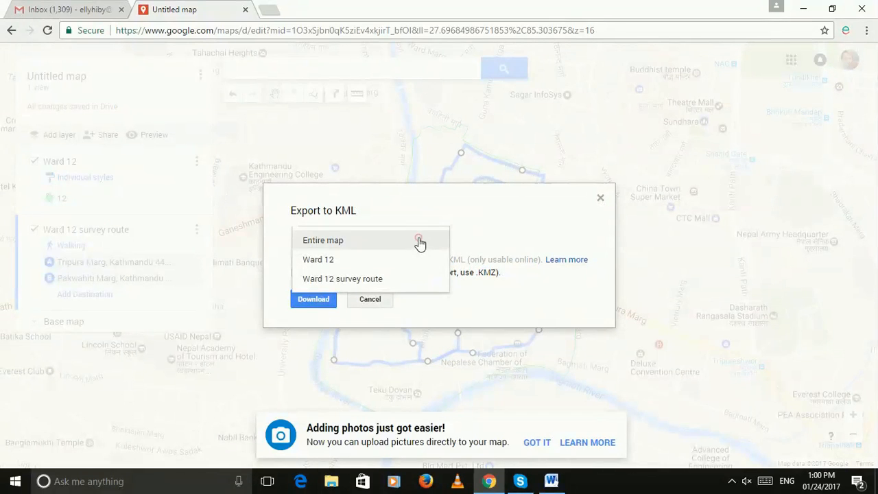
click(388, 280)
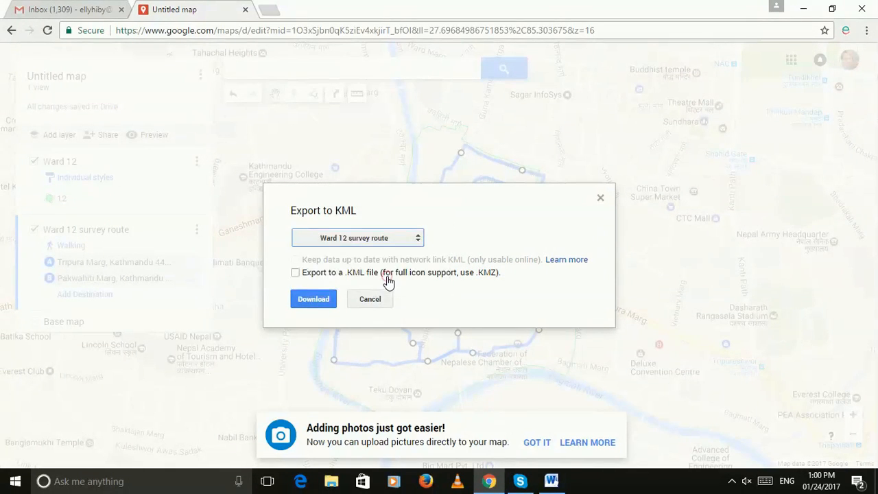
click(296, 274)
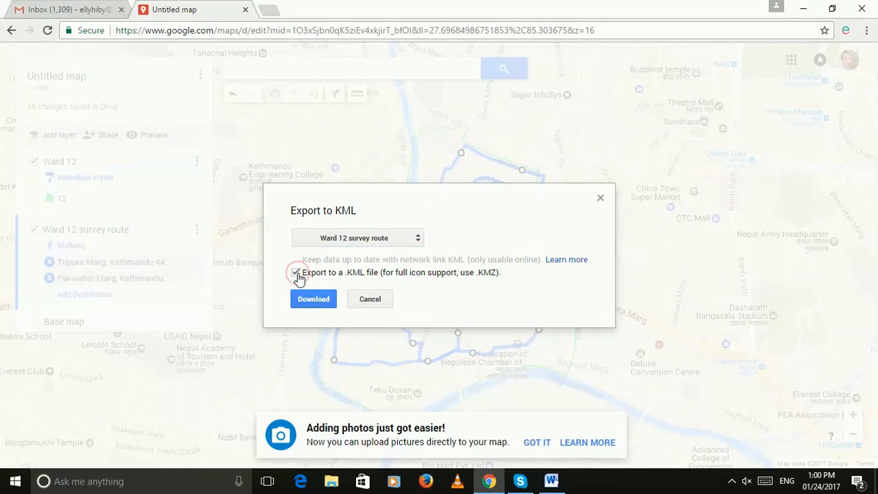
click(308, 299)
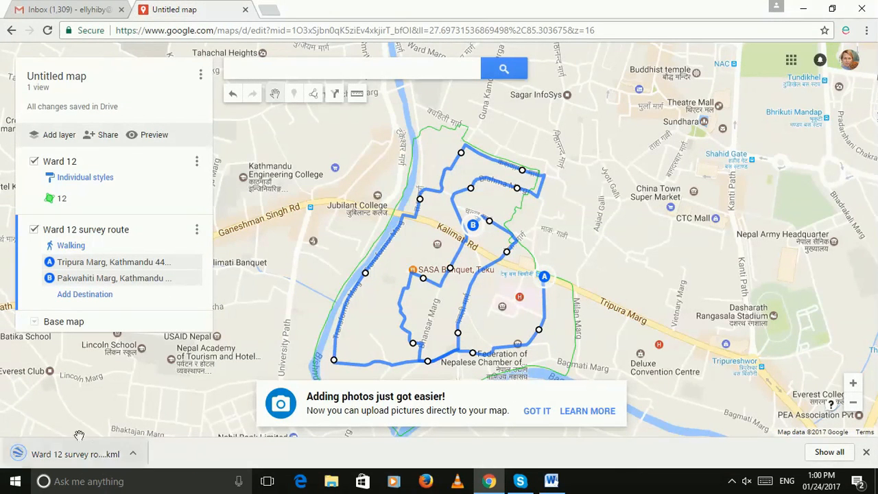
Show the downloaded KML file in the Downloads folder and cut Ward 12 survey route.kml for moving.
click(134, 454)
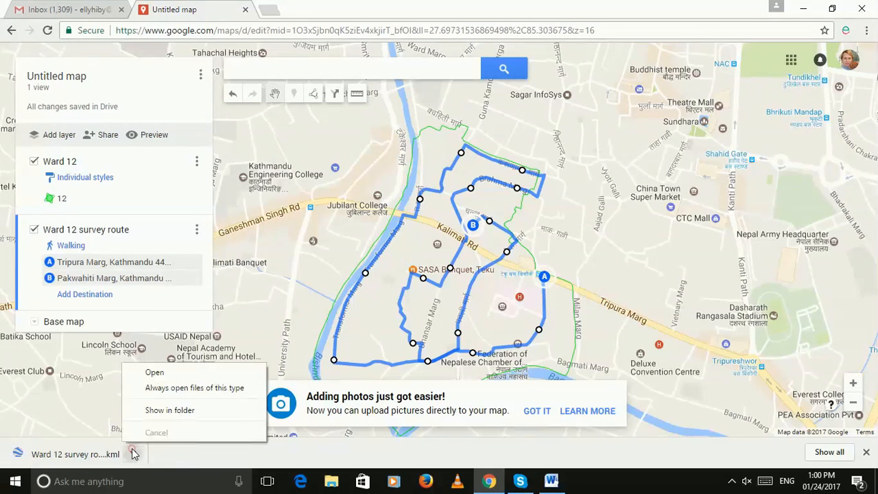
click(177, 410)
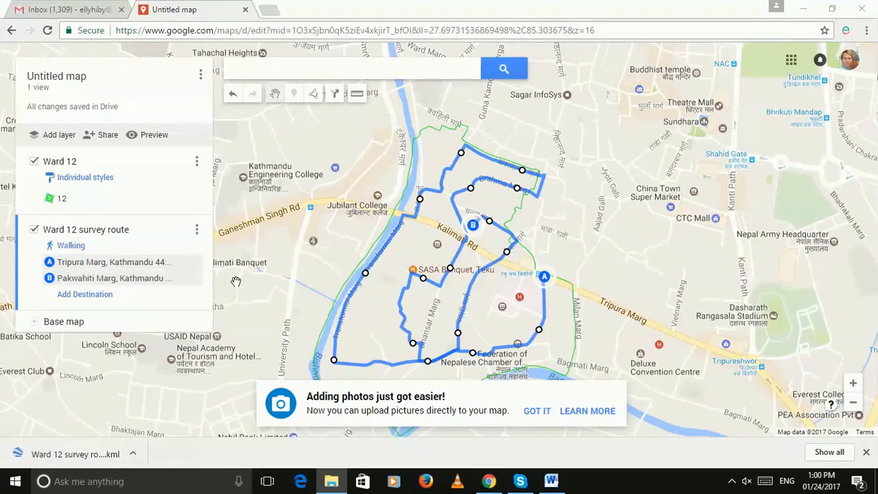
drag(448, 1, 532, 75)
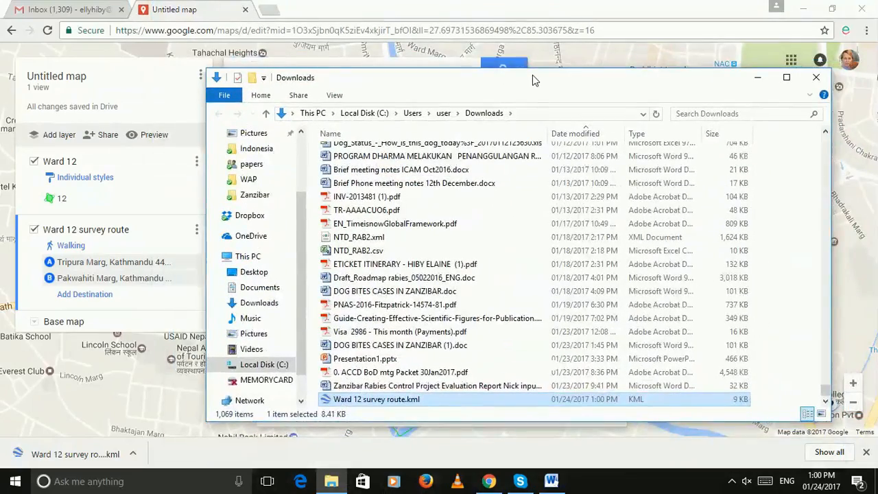
right_click(393, 399)
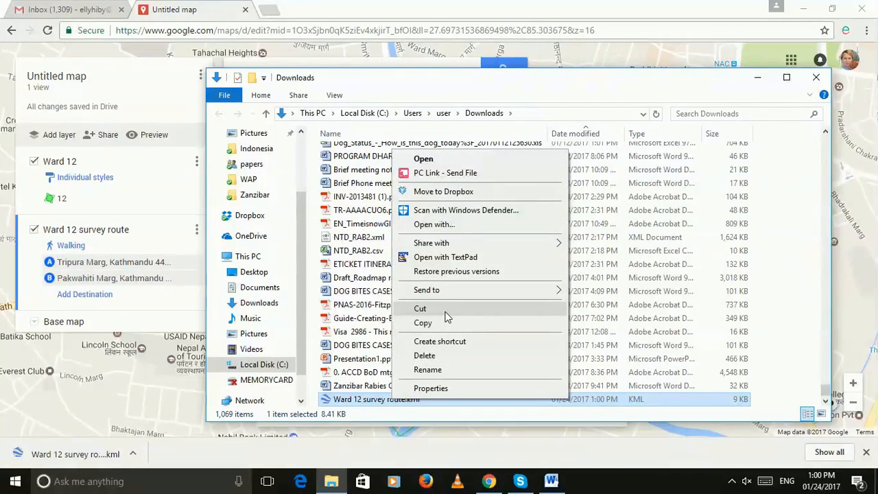
click(445, 313)
Open the wards folder inside DogDensityKathmandu in Dropbox.
scroll(302, 227, up, 2)
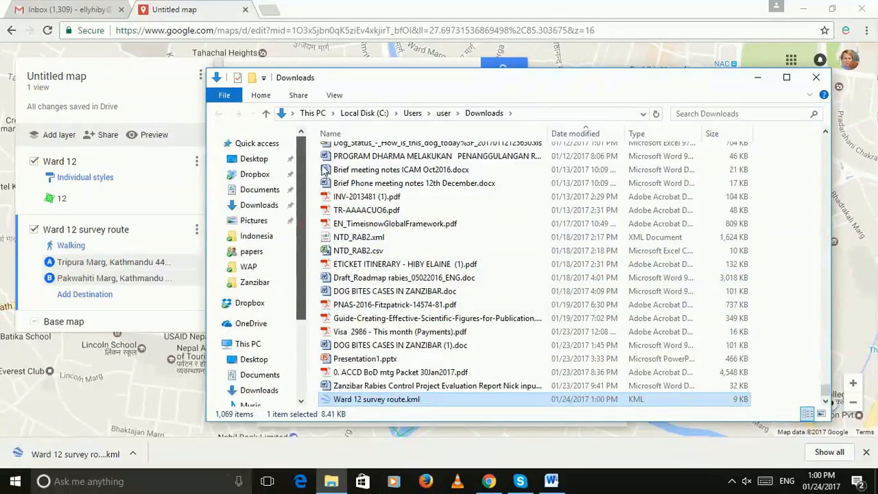
click(255, 174)
scroll(360, 336, down, 3)
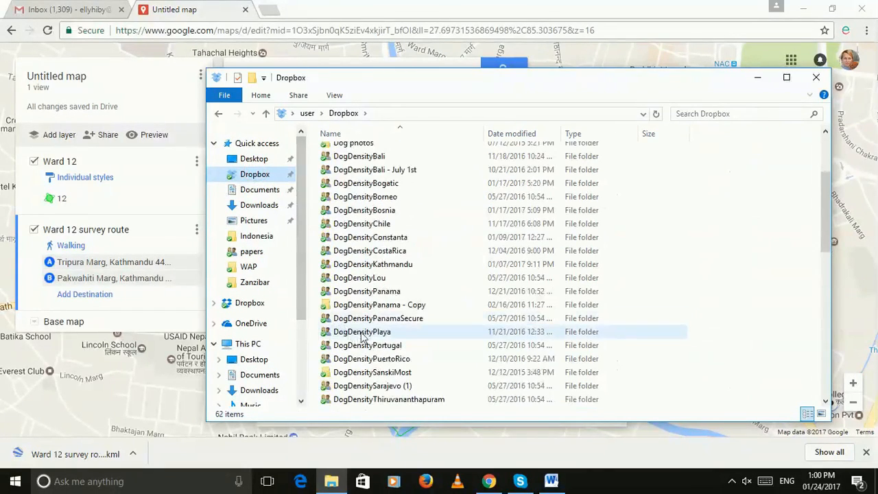
double_click(391, 265)
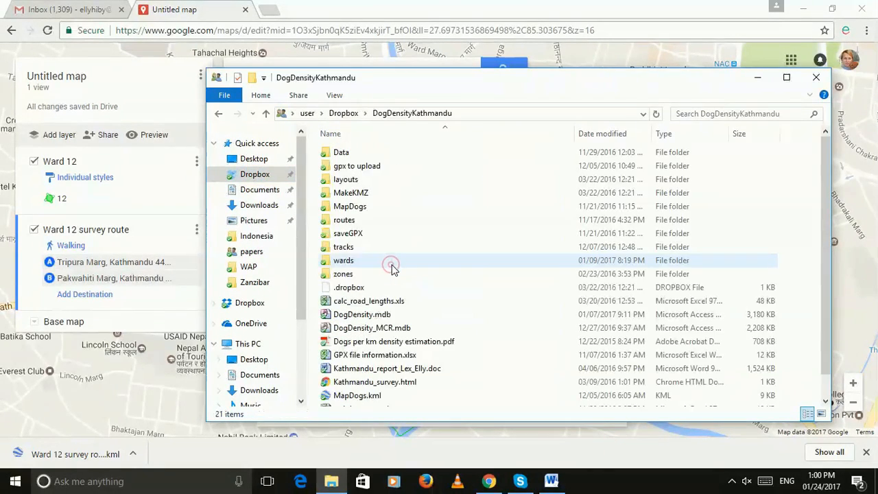
double_click(365, 261)
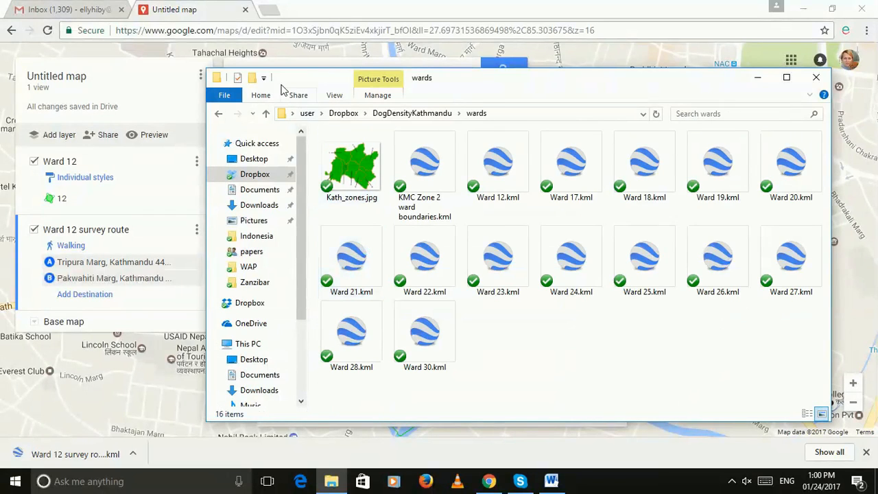
Create a new folder named "Ward survey routes" in the wards folder.
right_click(518, 341)
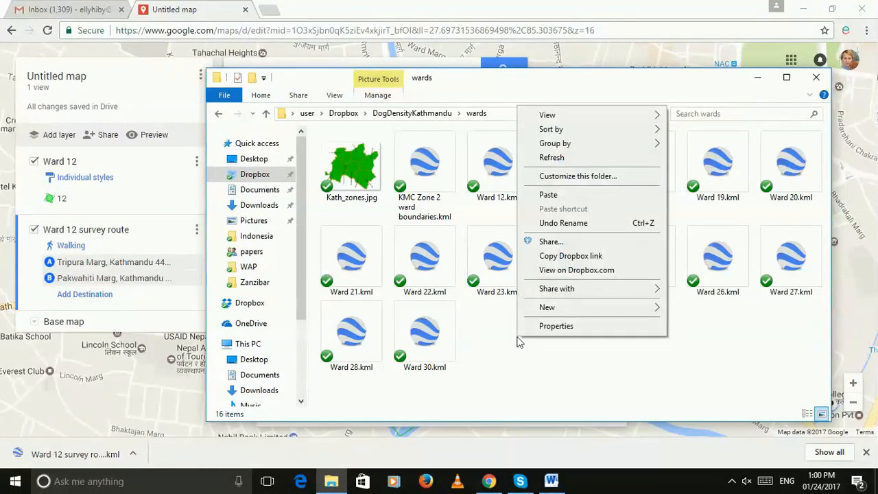
click(632, 306)
click(685, 308)
text(Ward su)
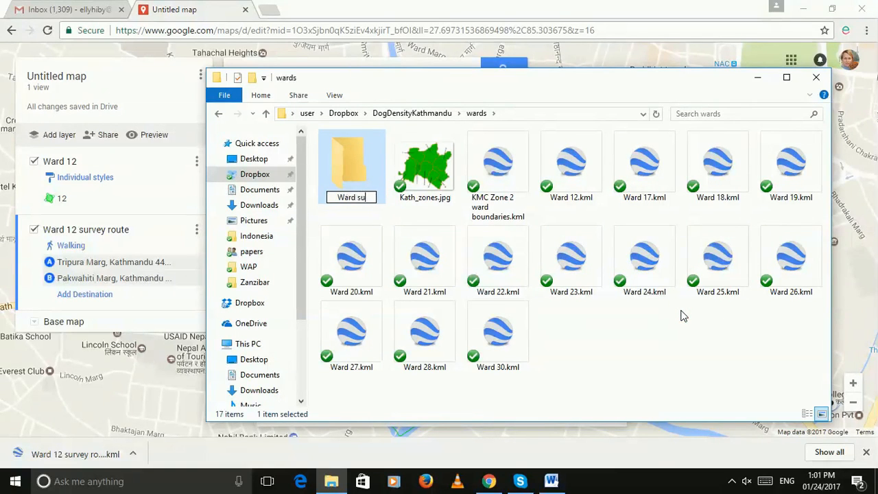
text(rvey routes)
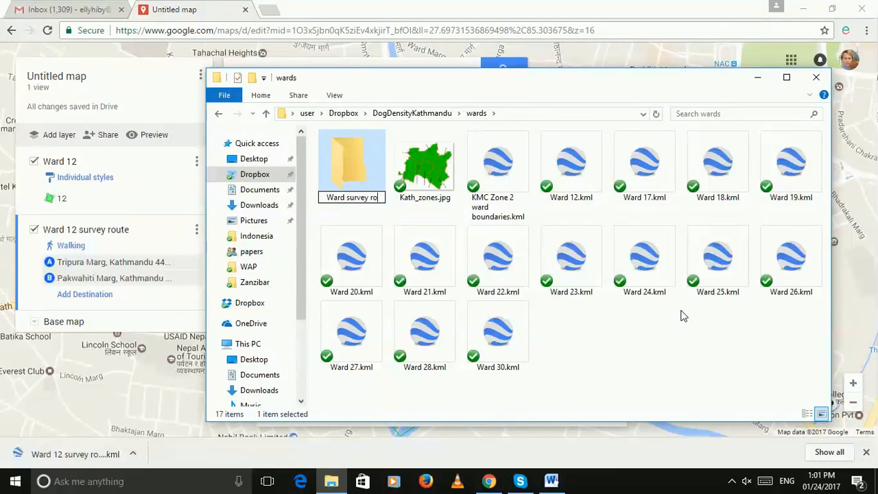
Paste the cut Ward 12 survey route.kml into the new Ward survey routes folder.
click(347, 163)
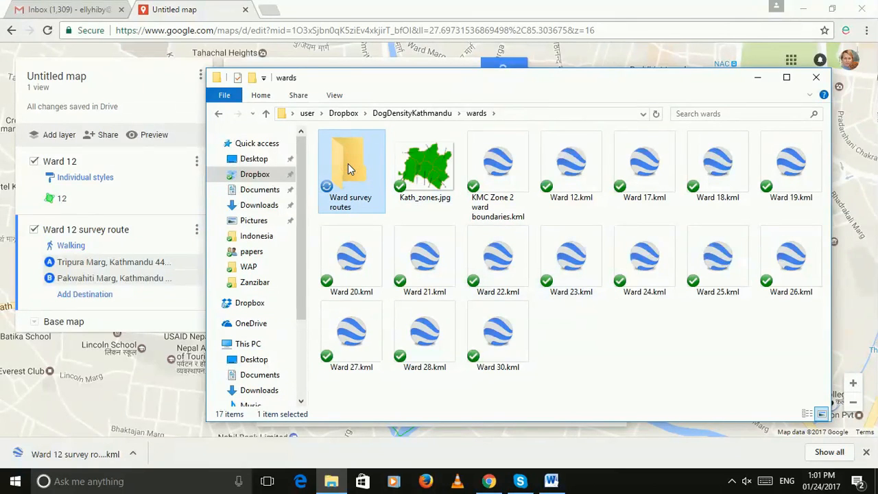
double_click(348, 163)
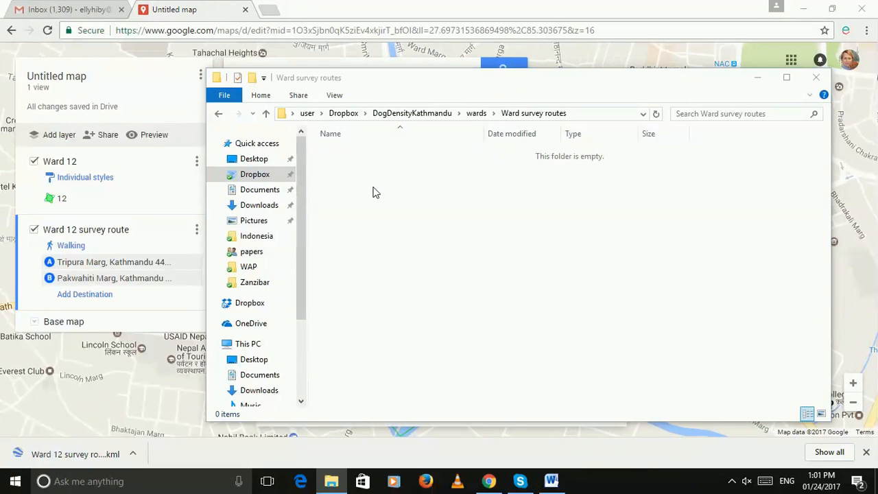
key(ctrl+v)
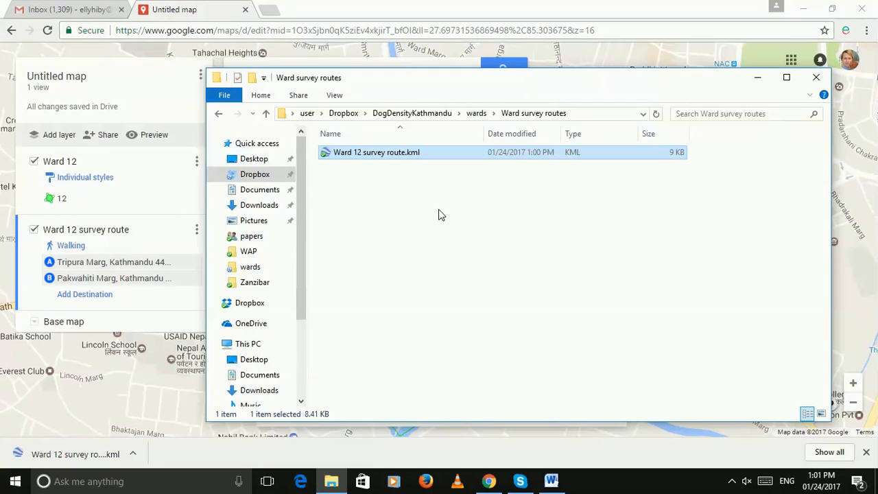
Switch back to the map in Chrome and change its title to "Ward 12 survey route".
click(596, 56)
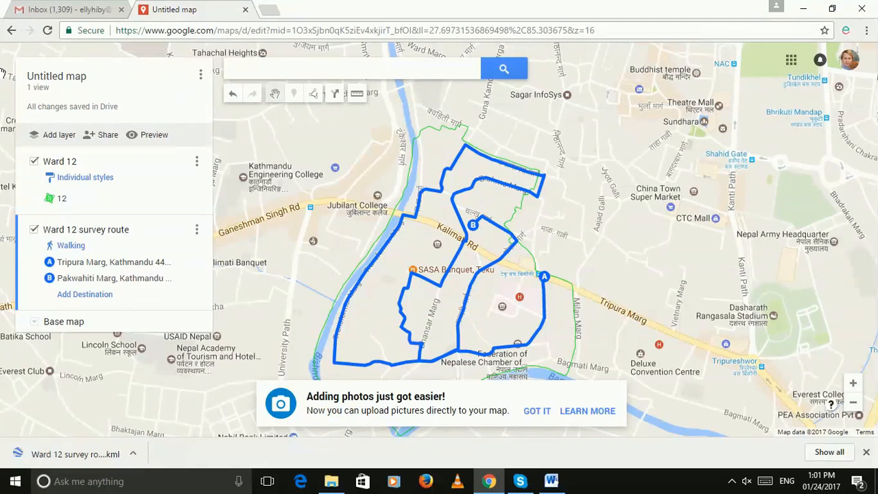
click(200, 75)
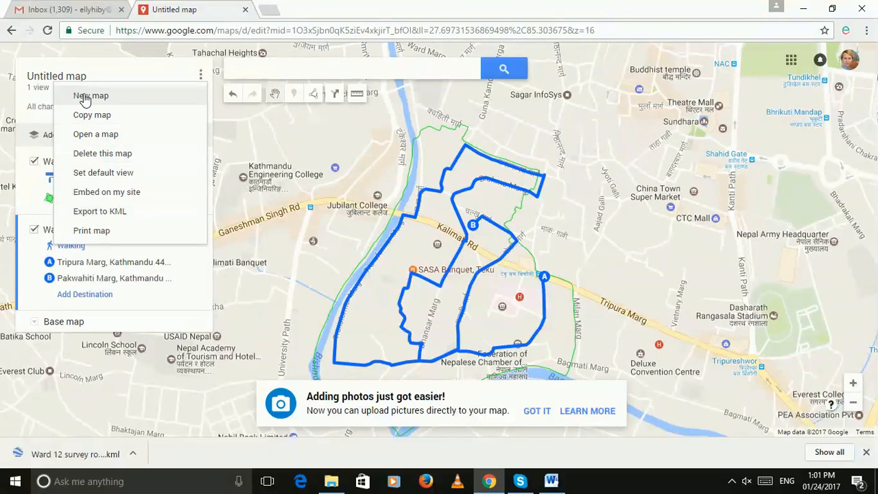
click(39, 79)
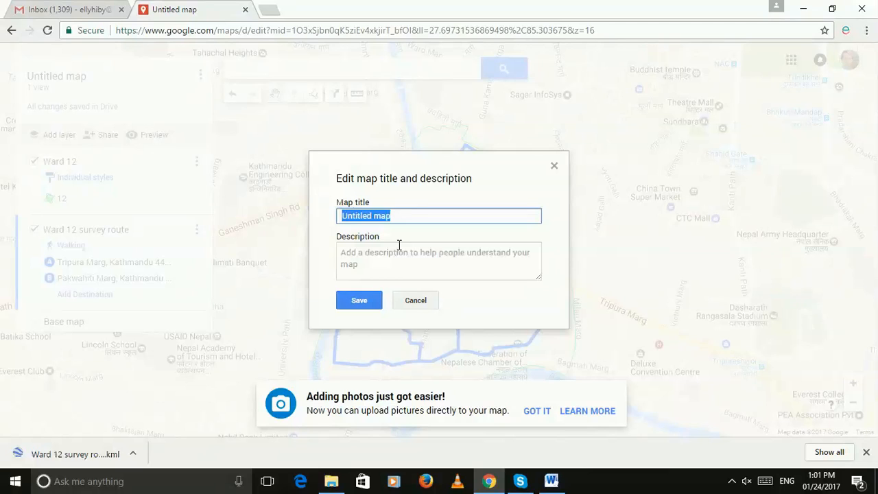
text(Ward 12 s)
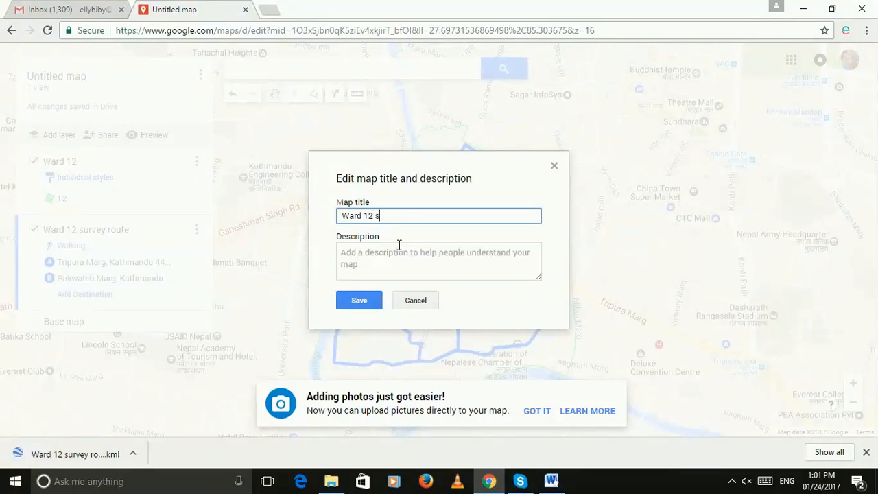
text(urvey route)
click(358, 301)
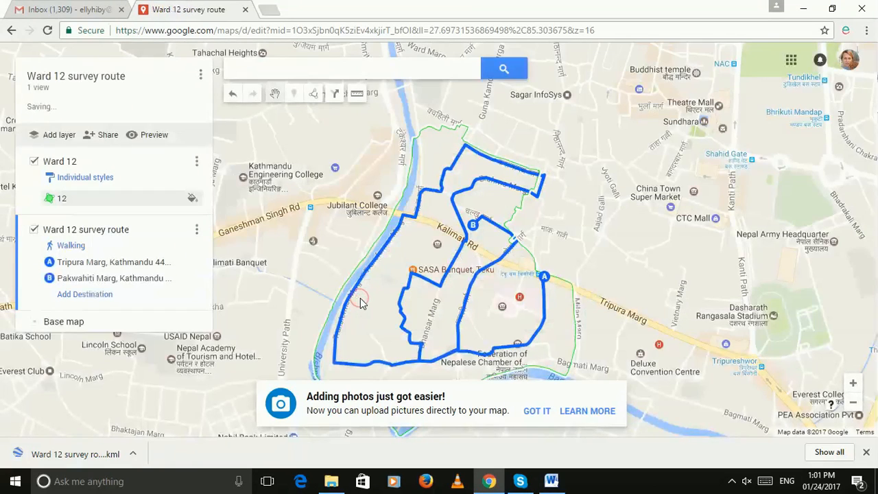
click(8, 32)
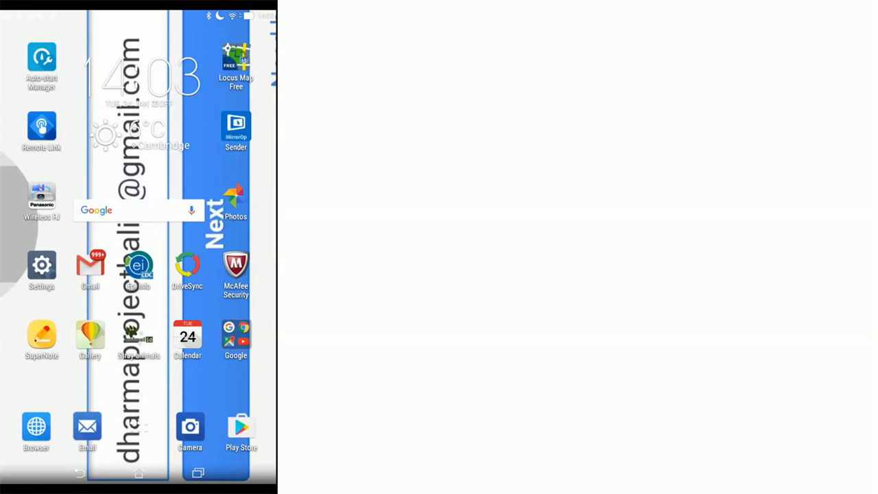
Open Google Maps on the Android device and check the signed-in account against the account list in the main menu.
click(236, 335)
click(189, 220)
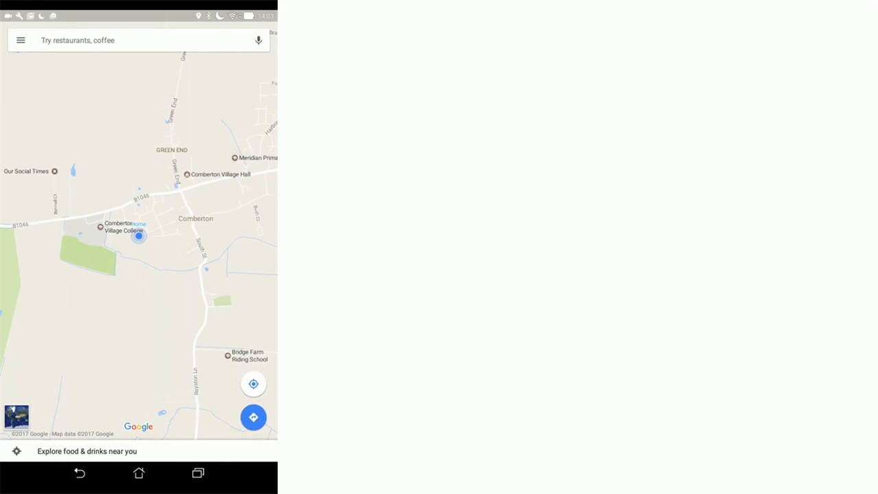
click(21, 40)
click(135, 76)
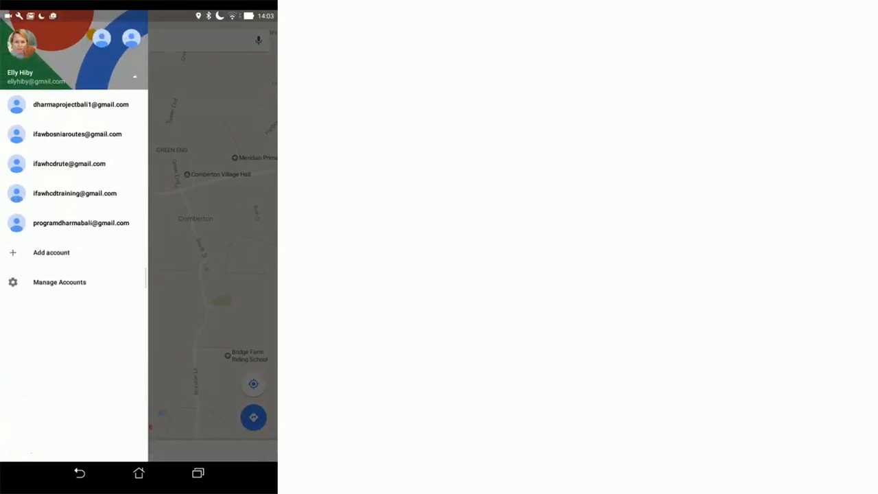
click(135, 76)
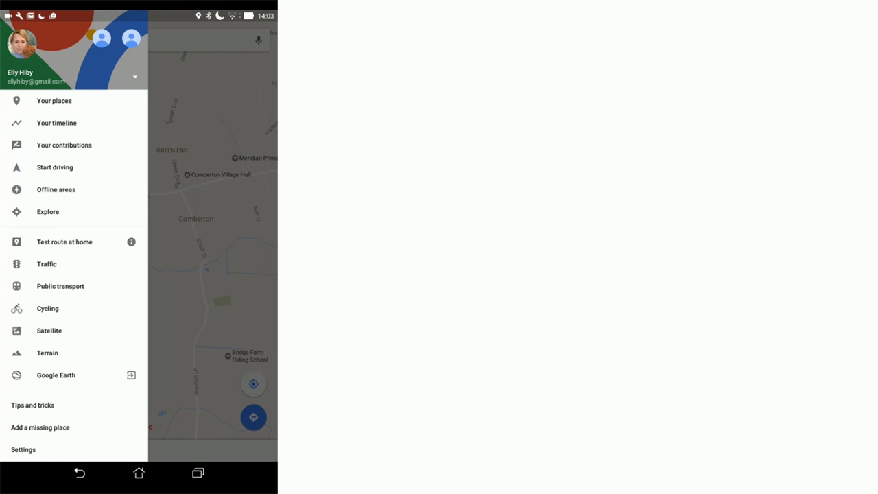
Open the "Ward 12 survey route" map from the custom maps saved in Your places.
click(55, 100)
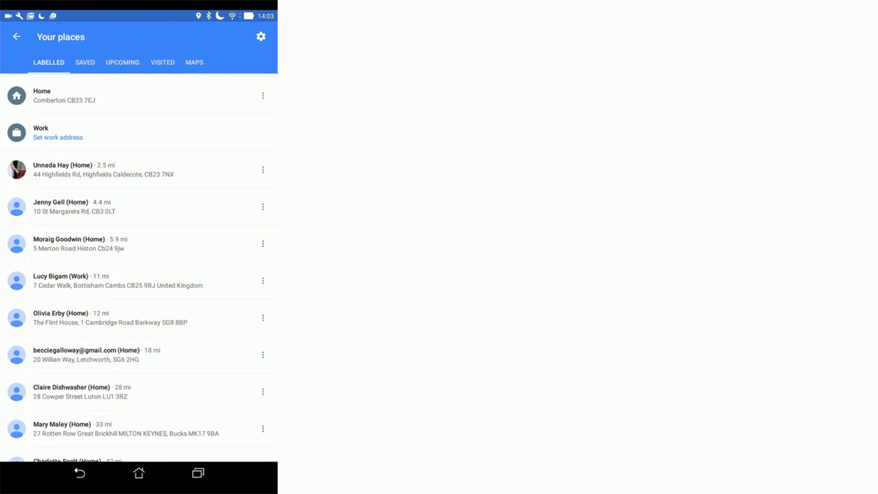
click(196, 62)
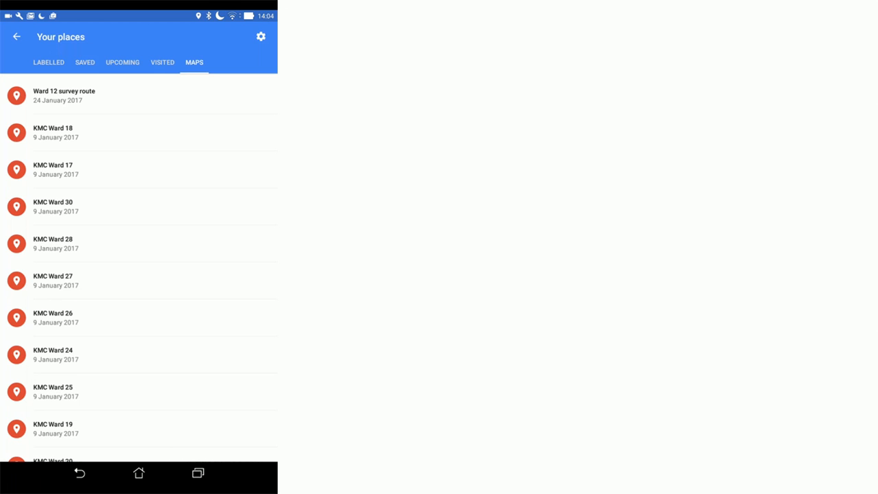
click(64, 96)
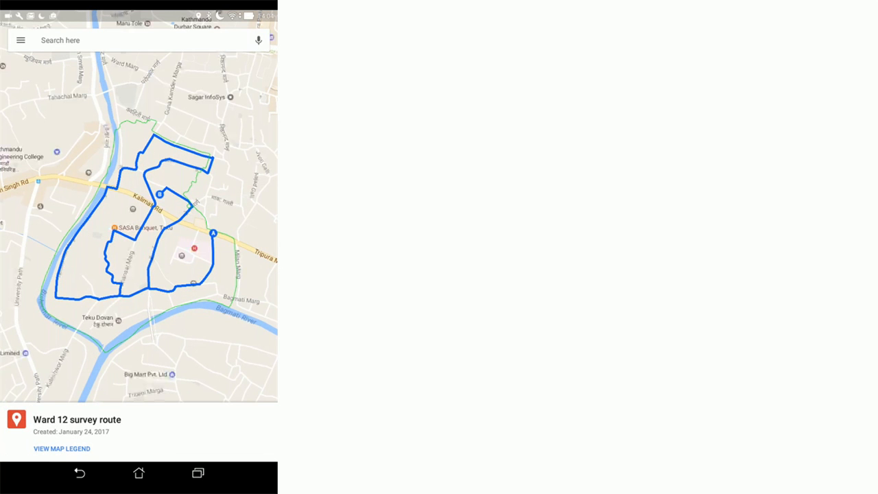
Examine the Ward 12 survey route up close along its streets and landmarks, and return to an overview of the whole route.
scroll(218, 248, up, 3)
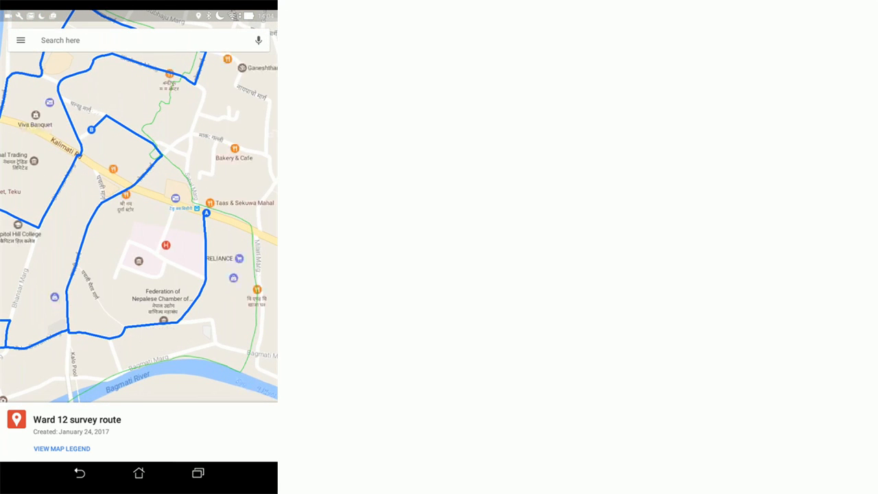
drag(137, 234, 197, 187)
drag(138, 205, 156, 260)
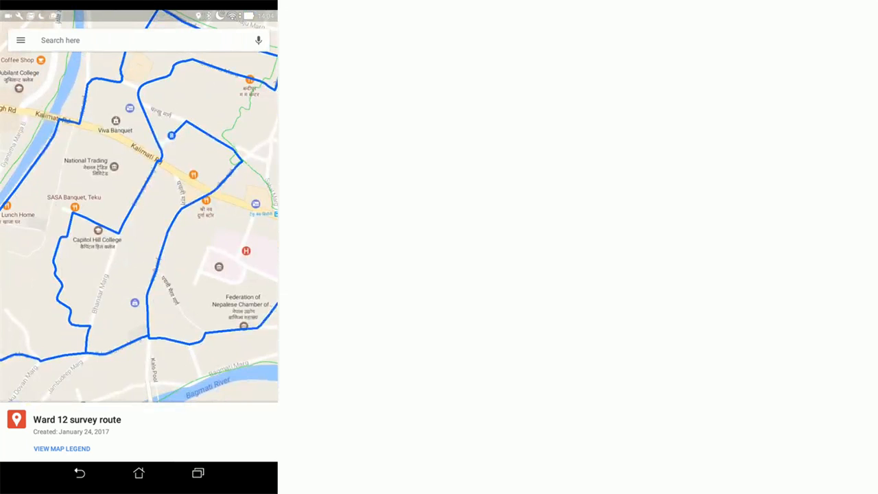
scroll(145, 374, up, 4)
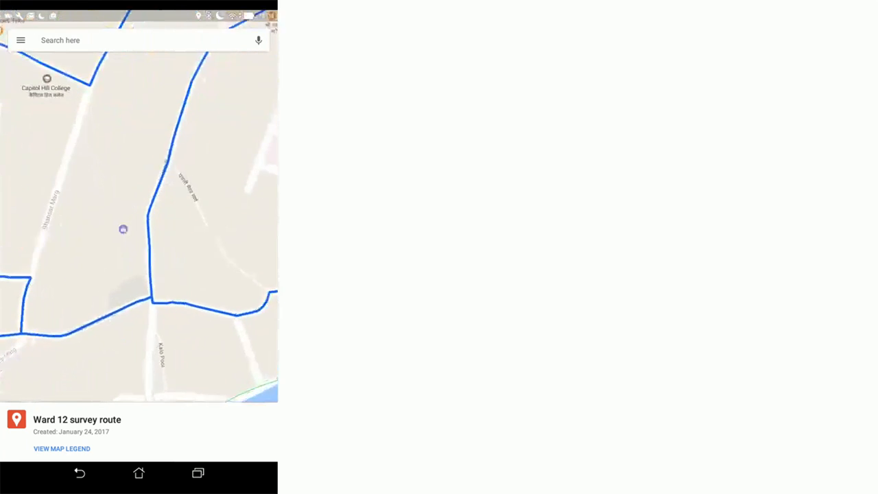
drag(137, 237, 181, 201)
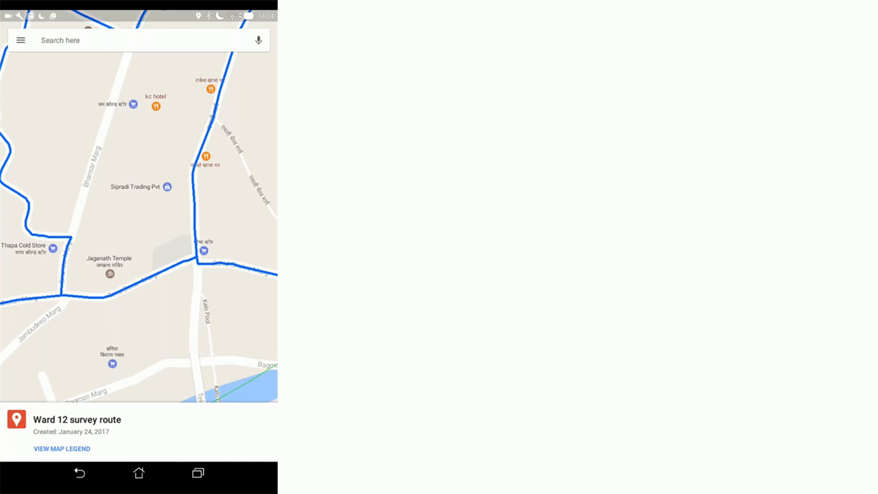
scroll(139, 227, down, 5)
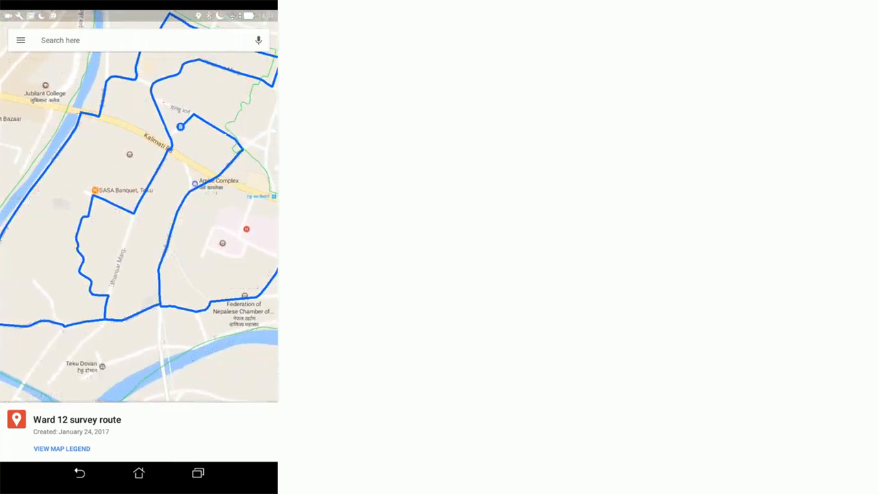
scroll(138, 227, down, 3)
scroll(139, 227, down, 2)
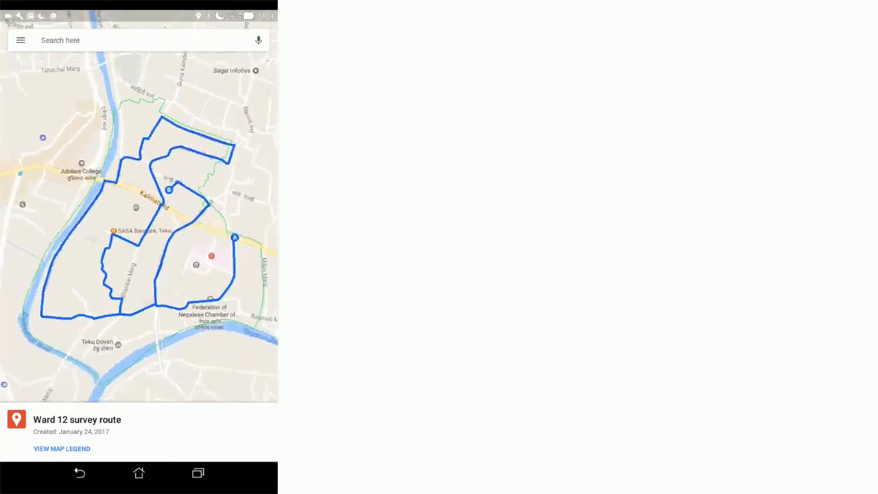